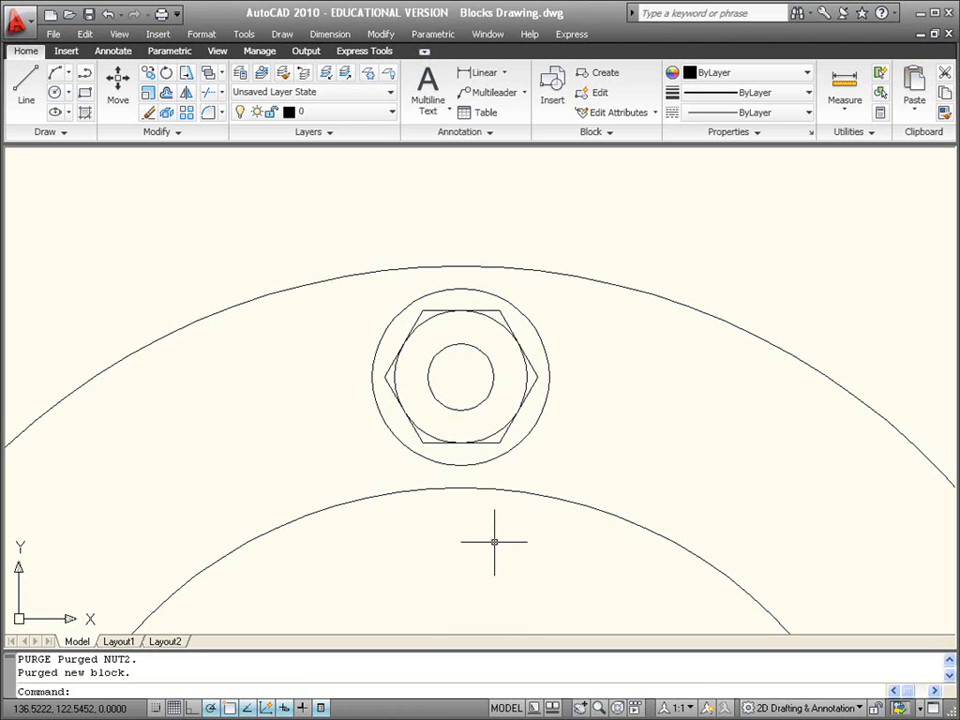
Start a Write Block with the nut's centre at 135,130 as the base point and the nut as the selected object.
type("w")
key("Return")
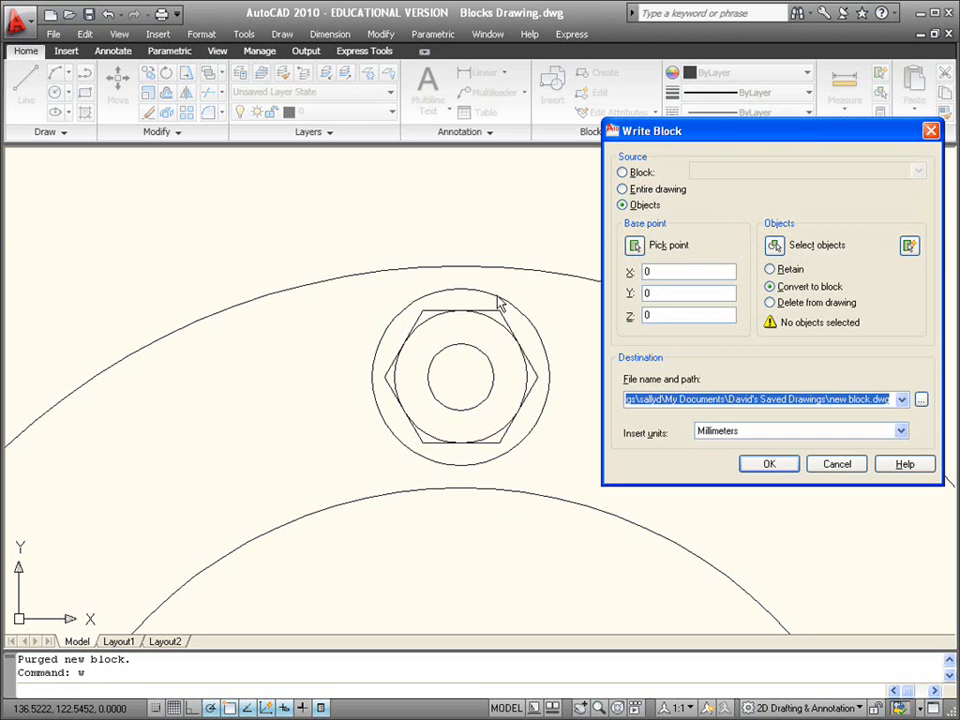
left_click(634, 246)
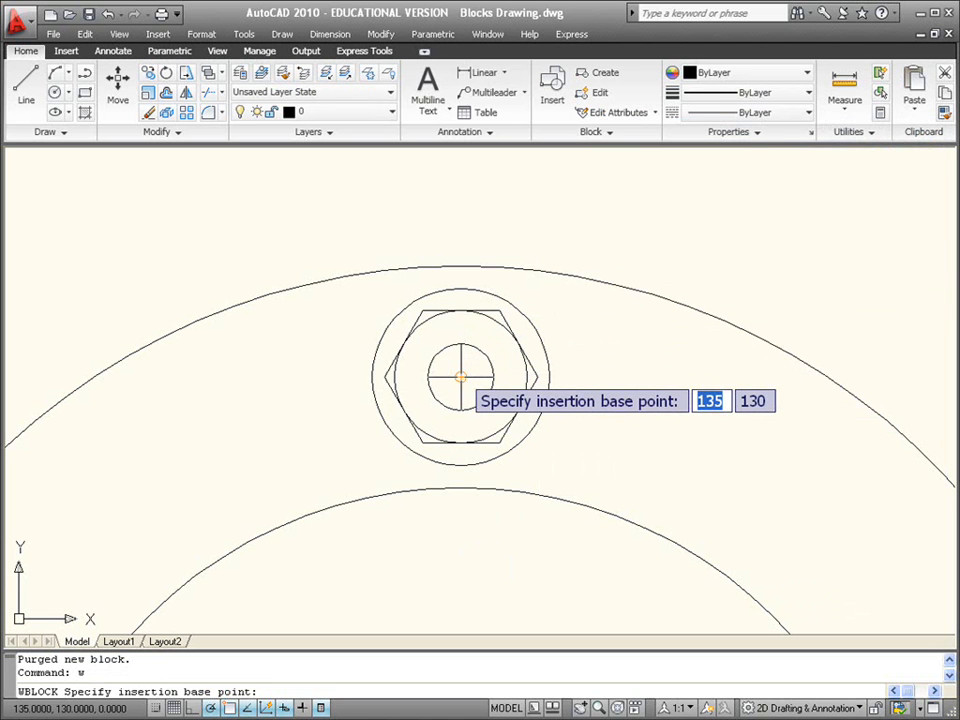
left_click(460, 378)
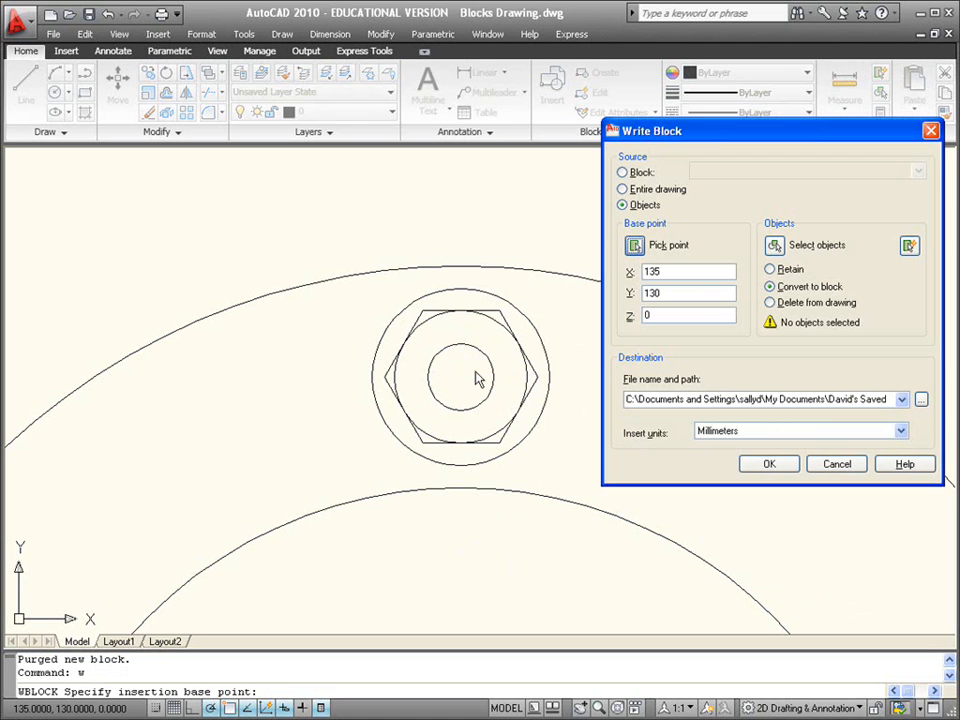
left_click(775, 247)
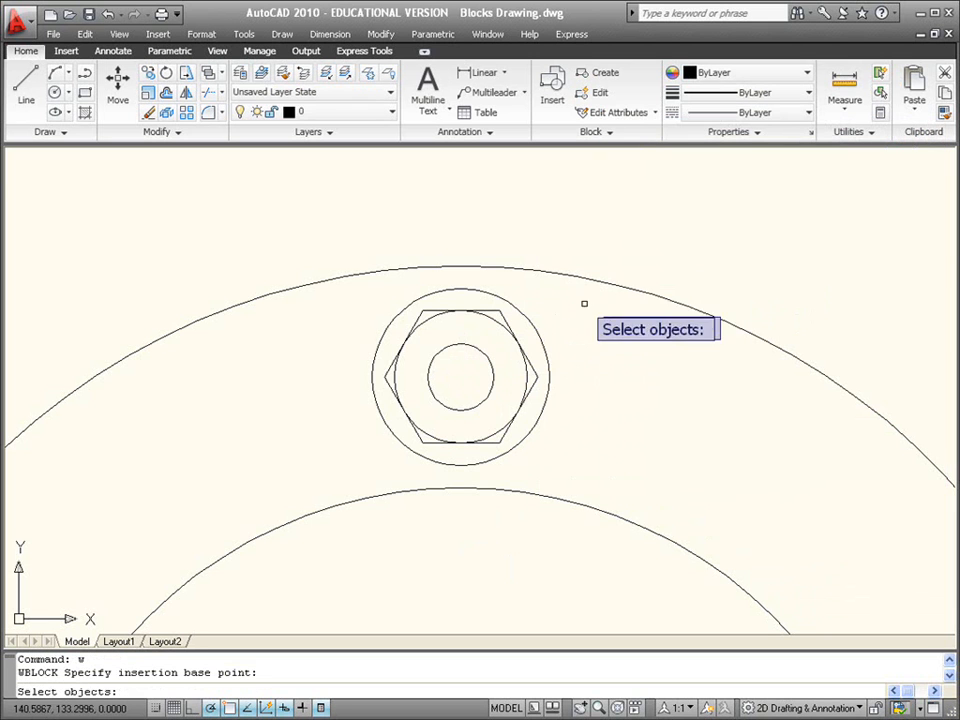
left_click(533, 326)
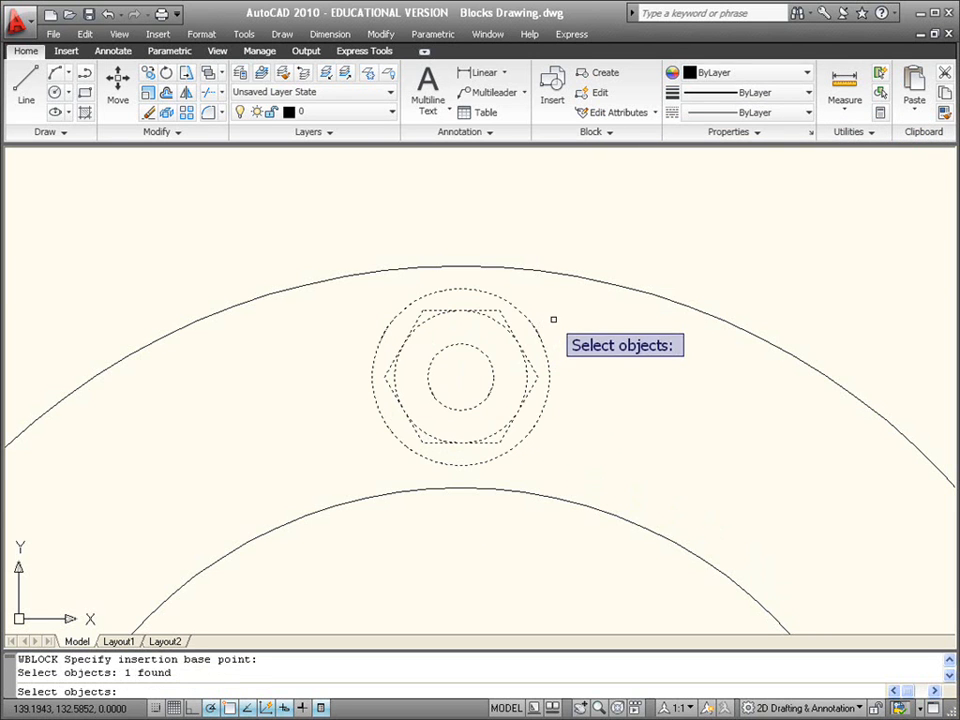
key("Return")
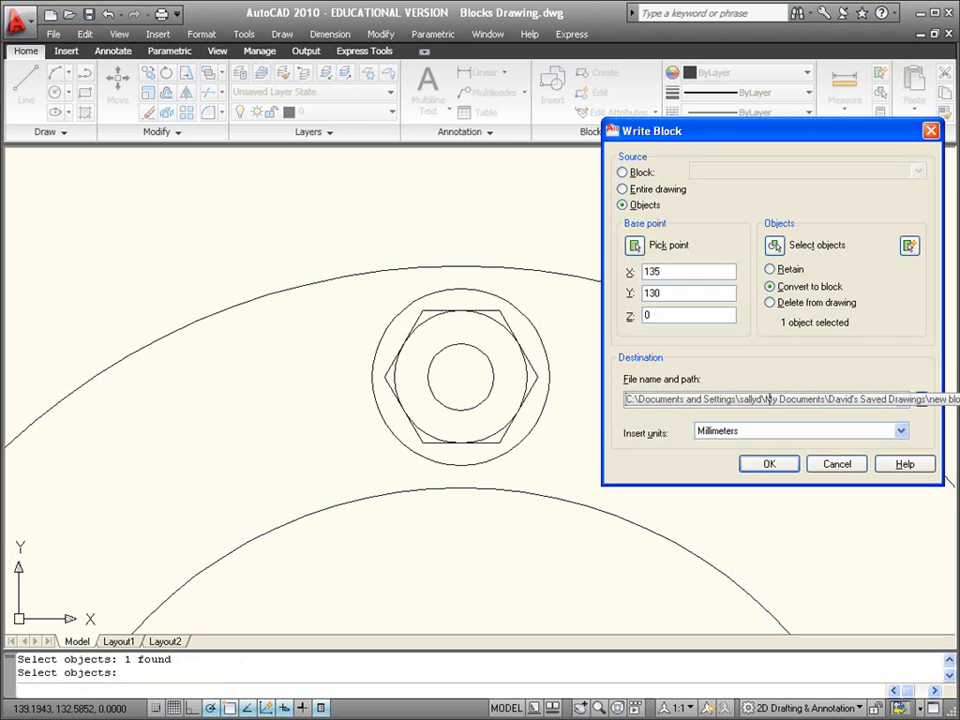
Set NUT.dwg in the saved drawings folder as the destination and write the block, replacing the existing file.
left_click(860, 398)
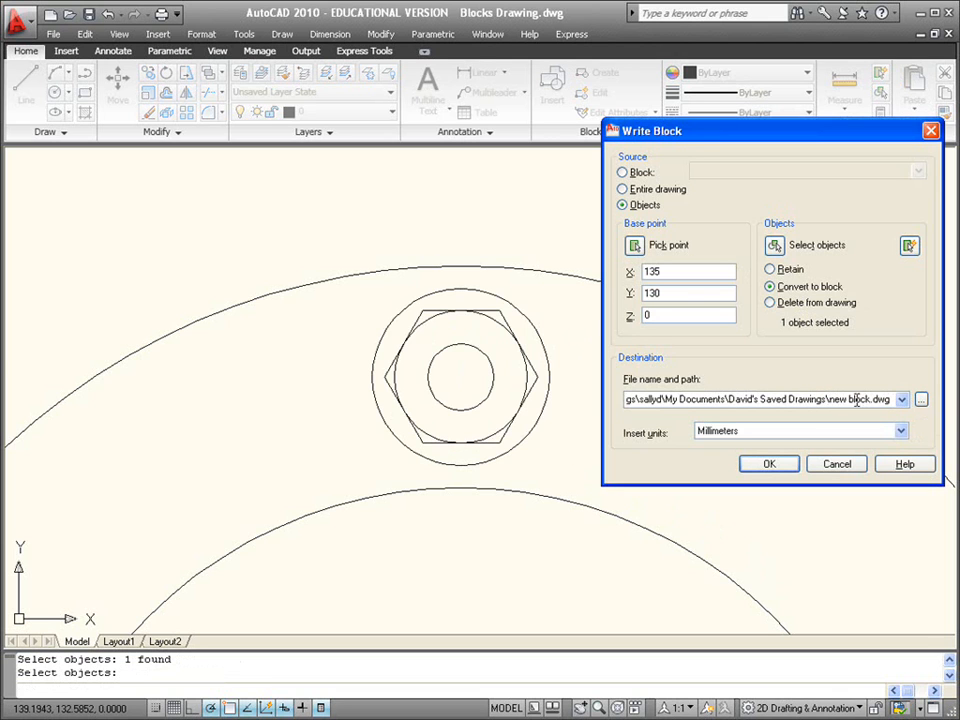
left_click_drag(828, 399, 869, 399)
left_click(921, 400)
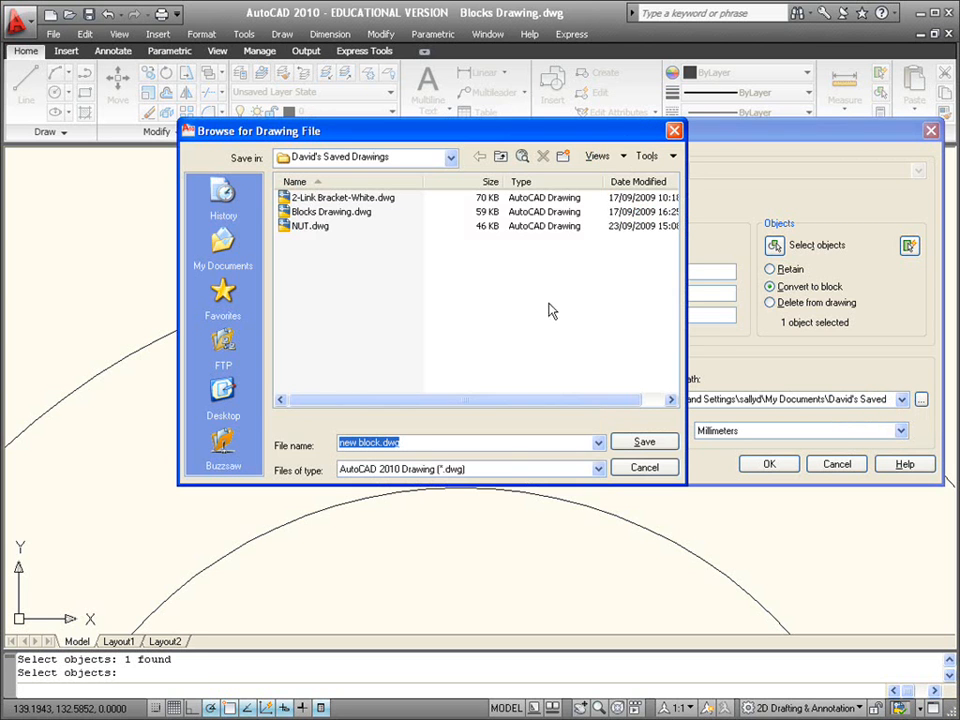
left_click(311, 226)
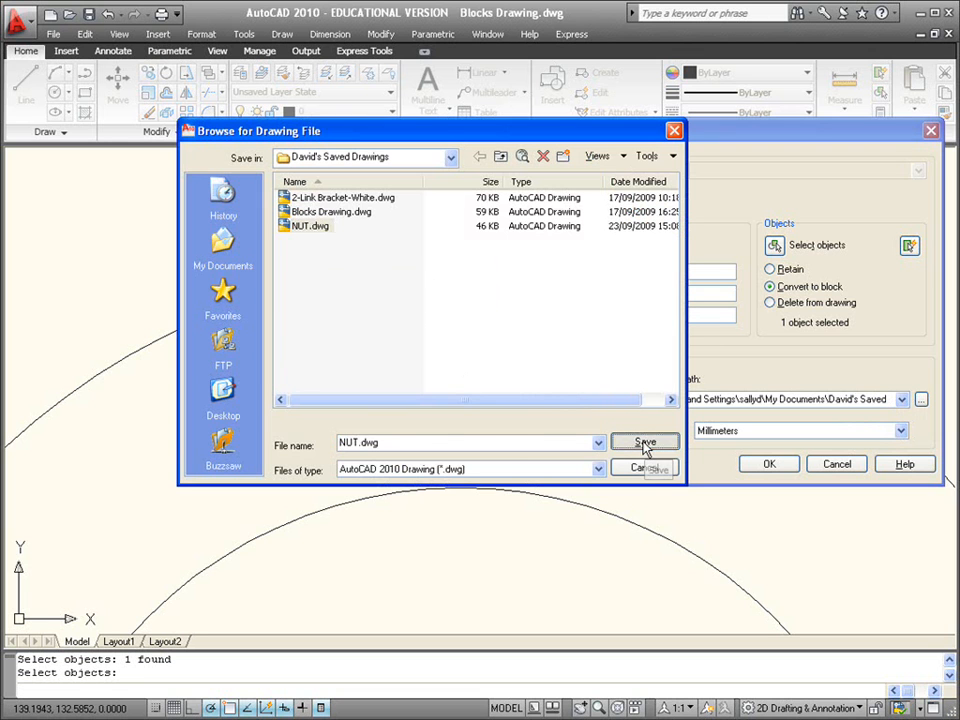
left_click(644, 443)
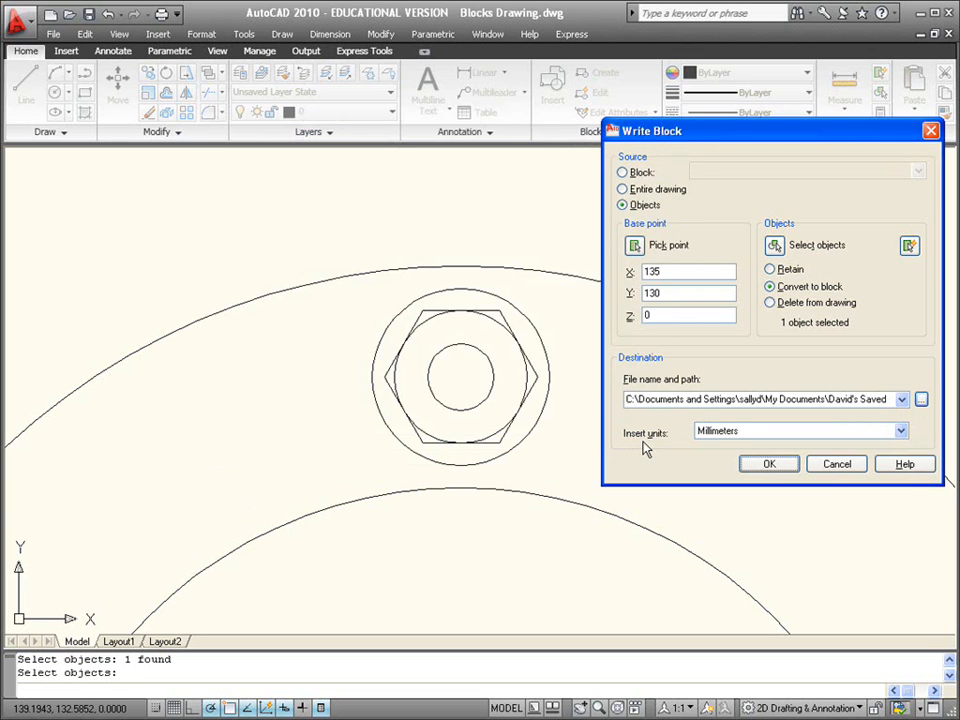
left_click(769, 466)
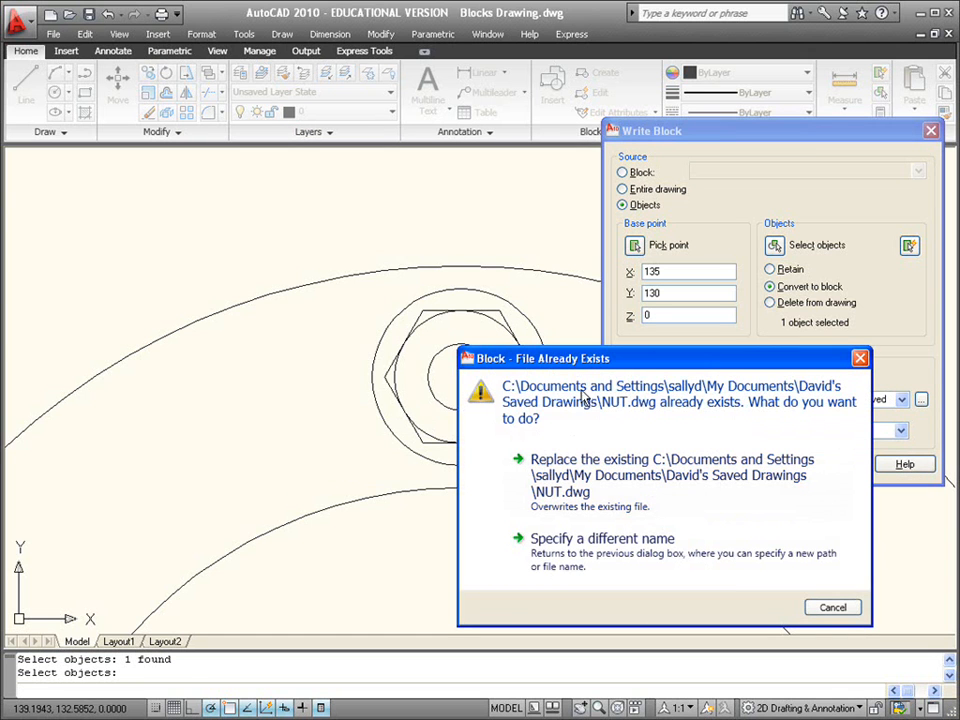
left_click(618, 497)
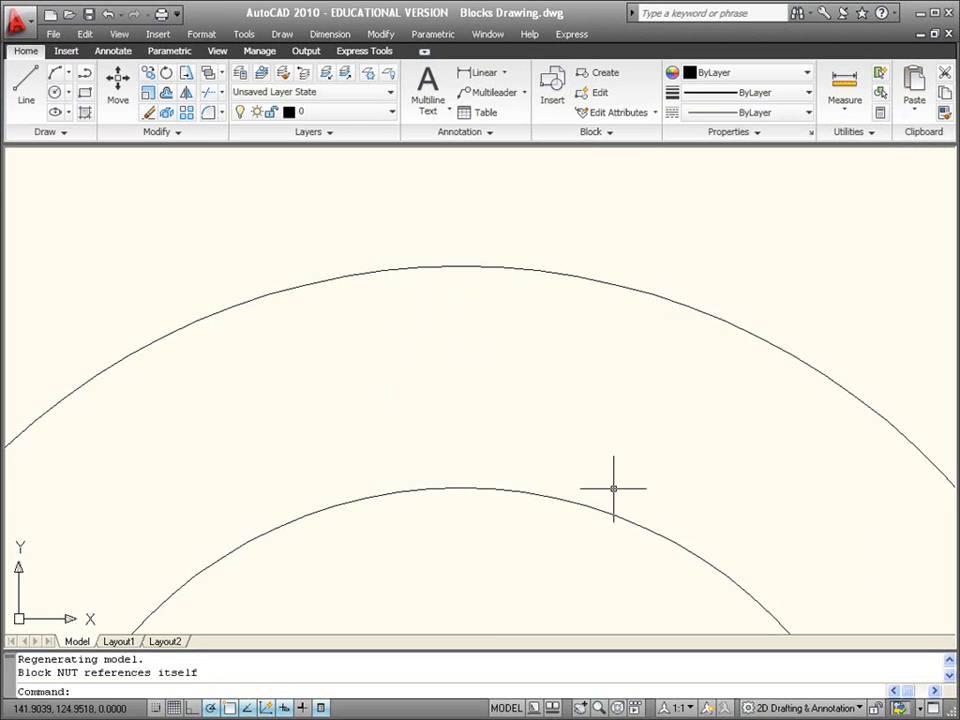
Start a block insertion and choose NUT.dwg from the saved drawings folder as its source.
middle_click(574, 435)
middle_click(574, 435)
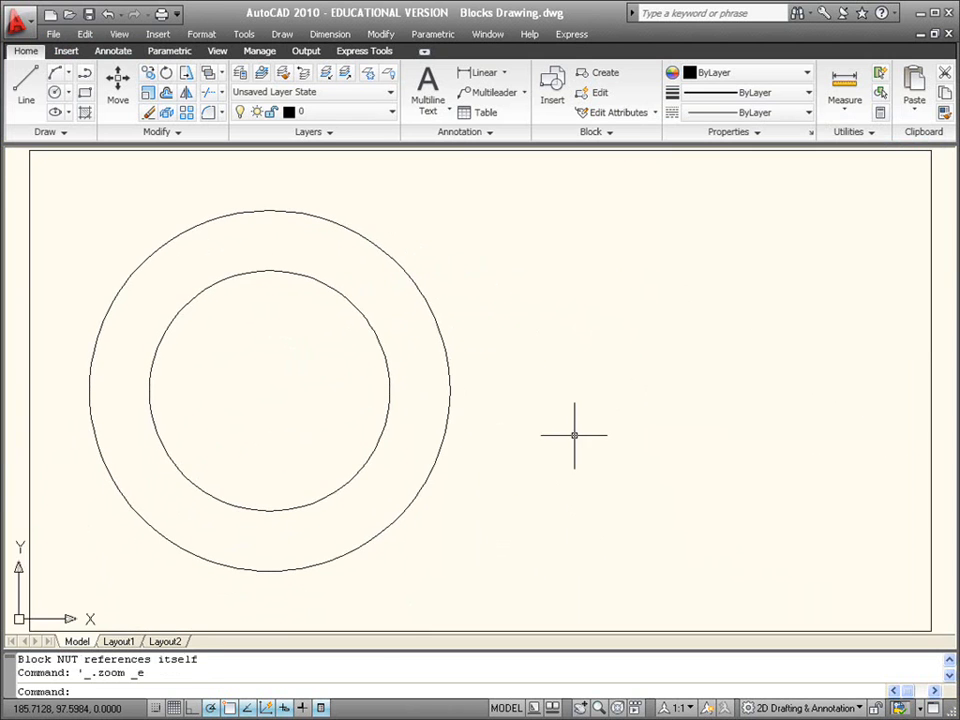
scroll(540, 412, "down", 2)
scroll(515, 395, "up", 1)
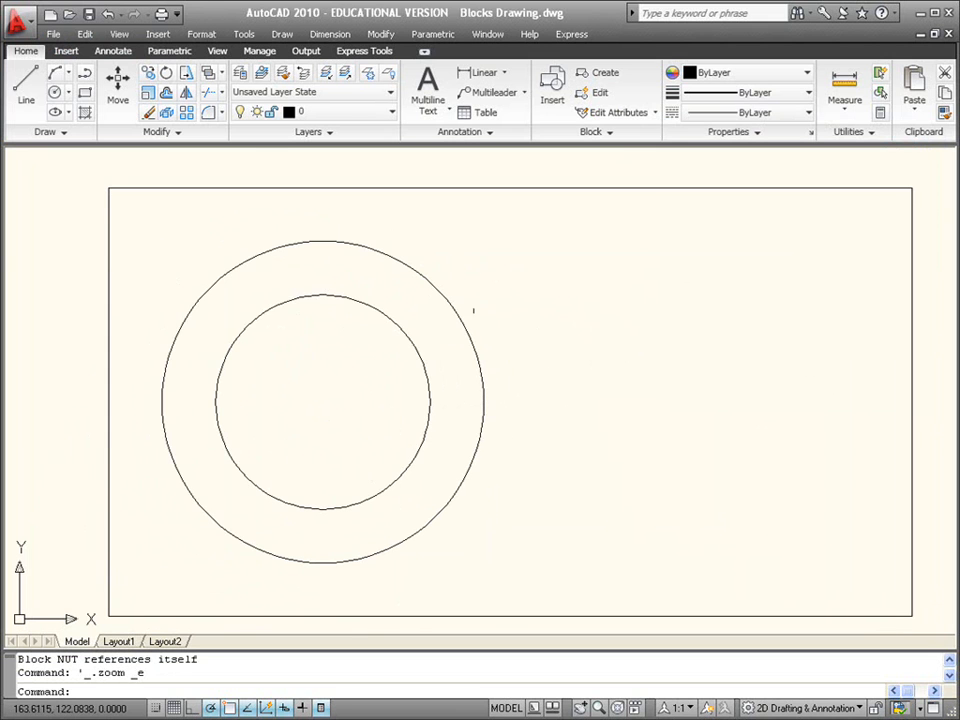
left_click(158, 34)
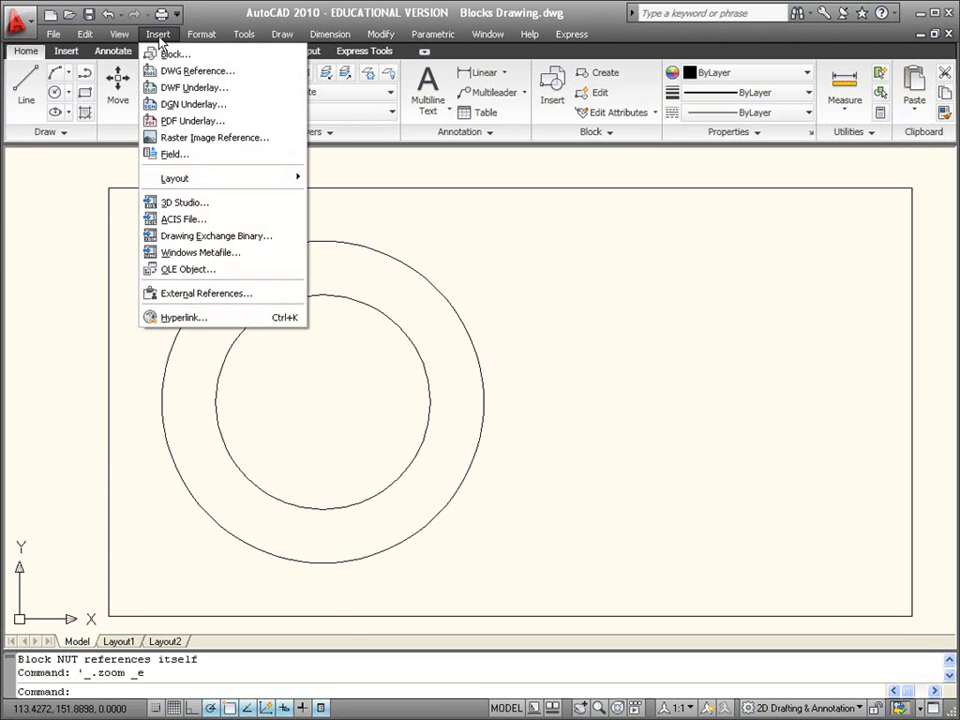
left_click(166, 55)
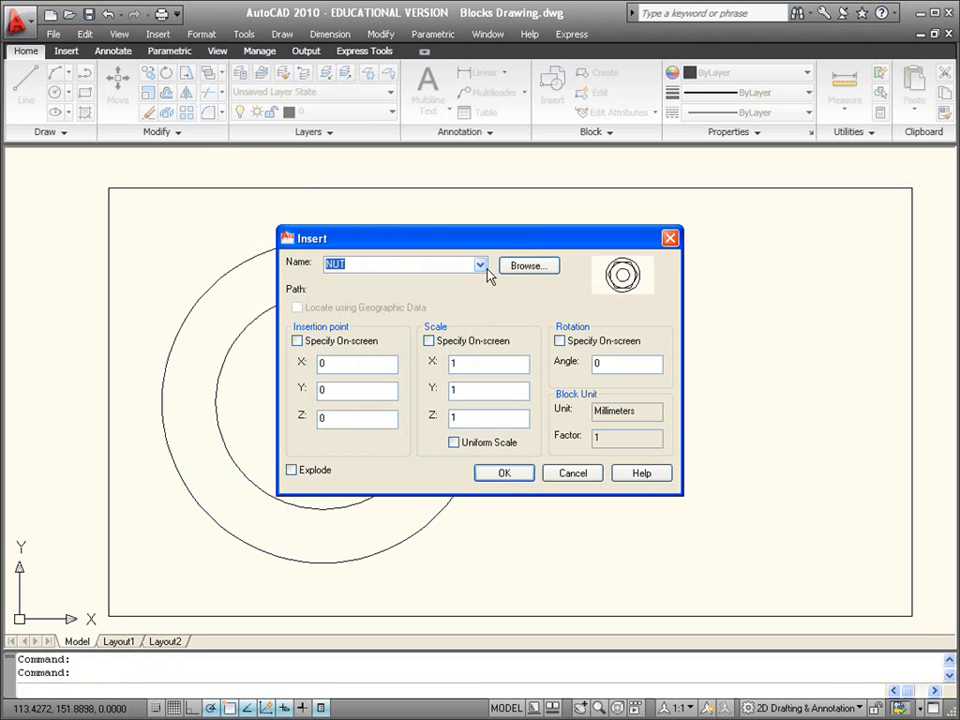
left_click(530, 266)
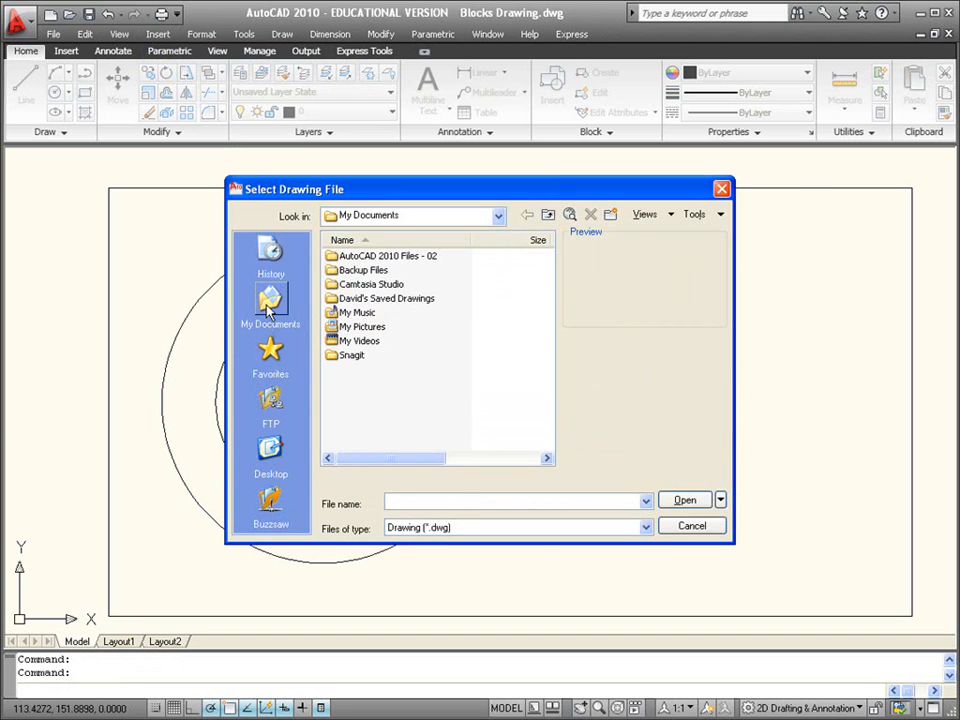
double_click(400, 298)
left_click(362, 285)
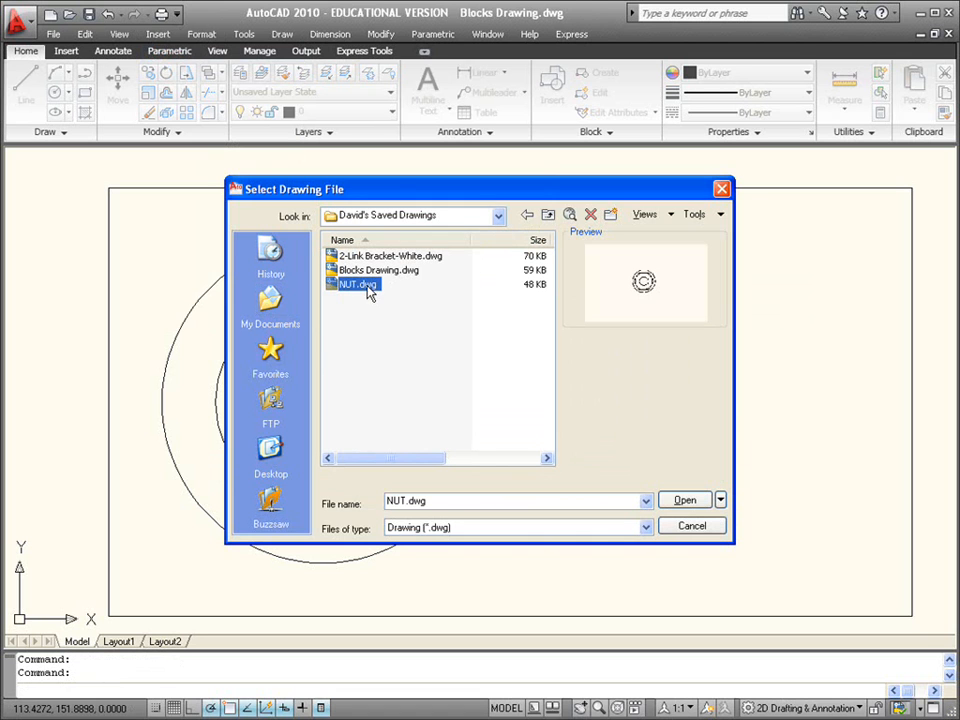
left_click(686, 500)
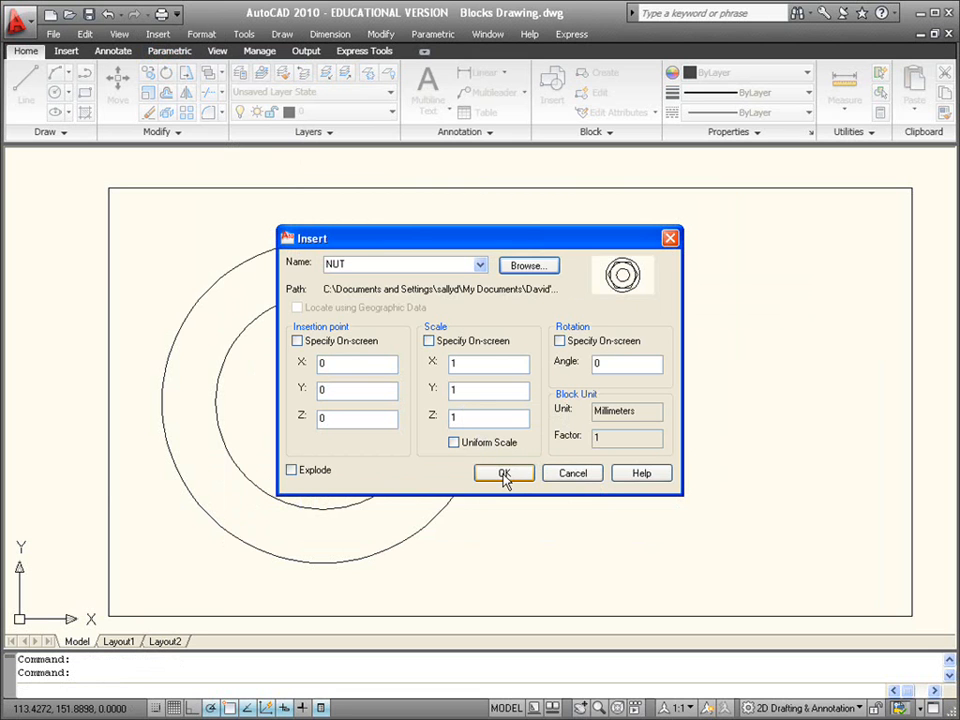
Try to insert NUT with its insertion point specified on-screen, redefining the existing block.
left_click(299, 340)
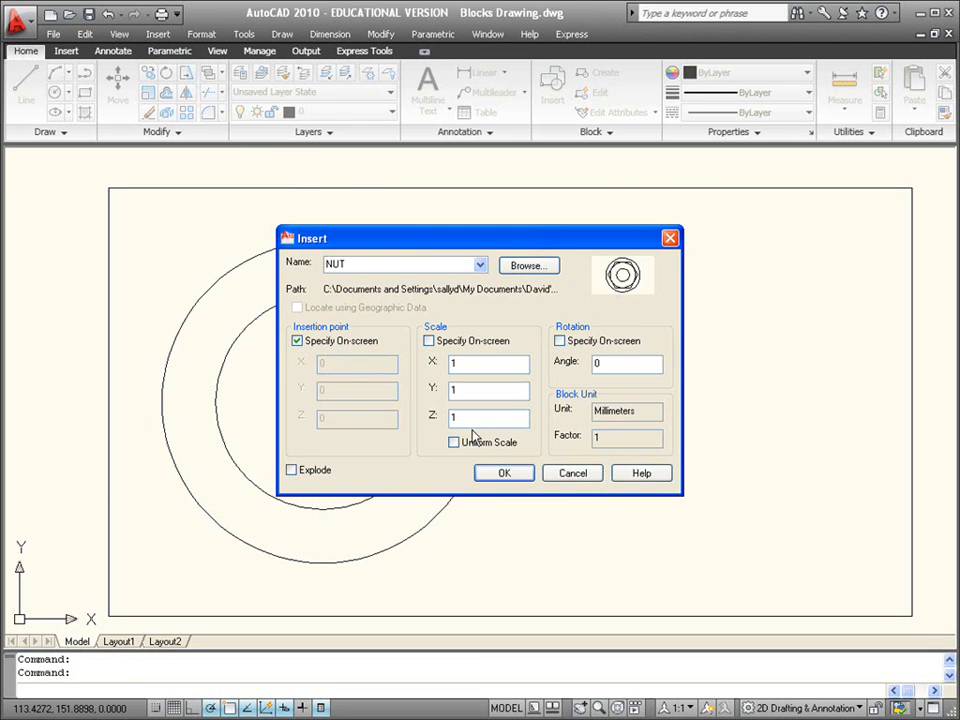
left_click(504, 474)
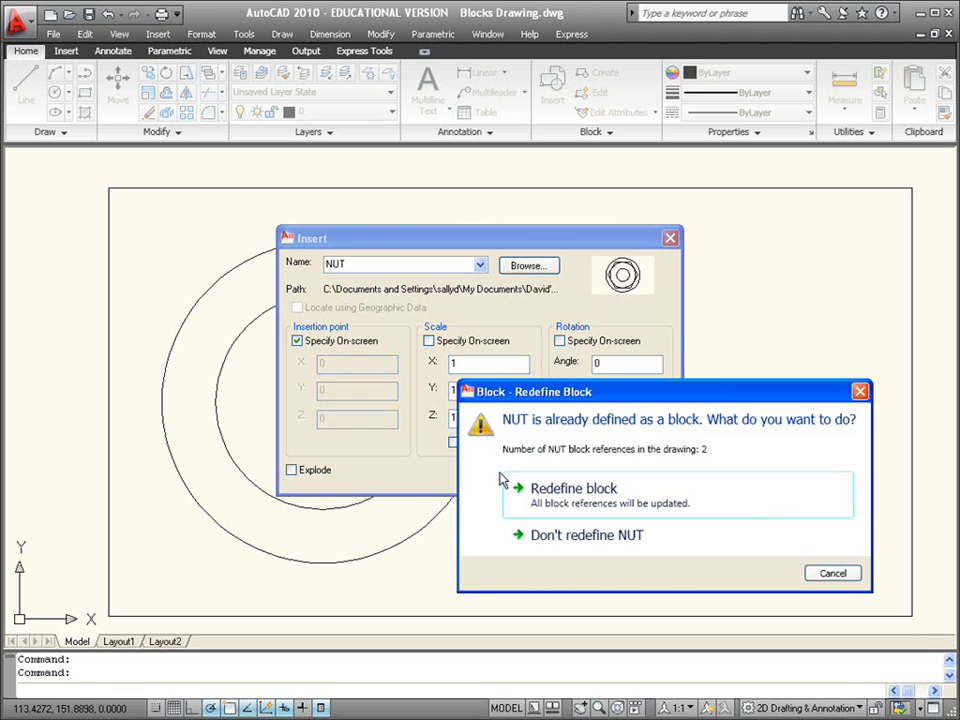
left_click(589, 496)
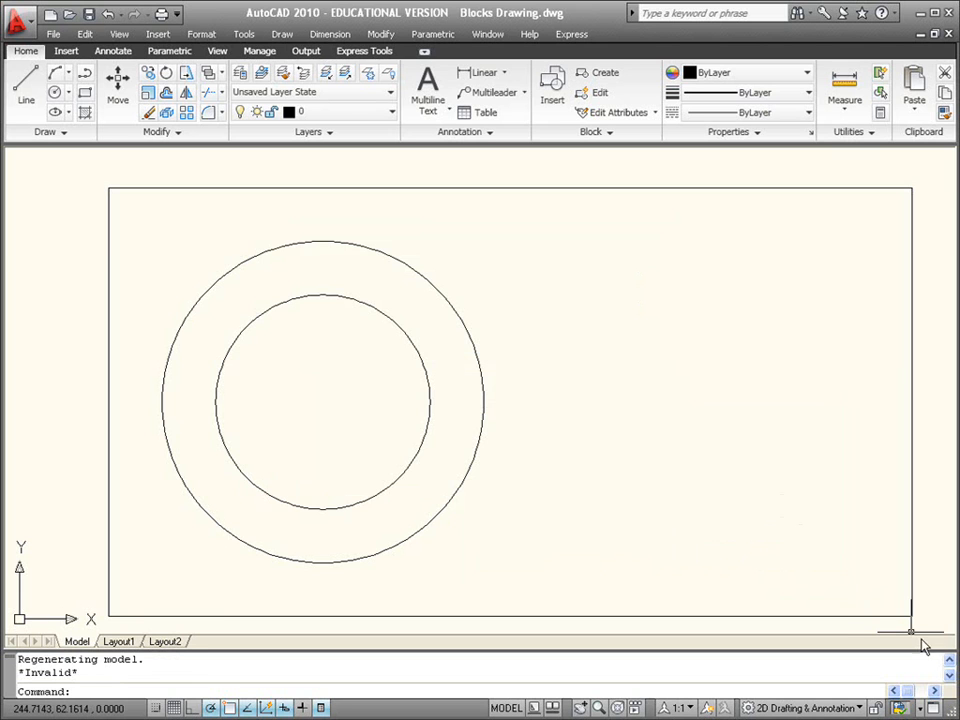
Review the recent command history and enlarge the command window to show more lines.
left_click(950, 661)
left_click(950, 662)
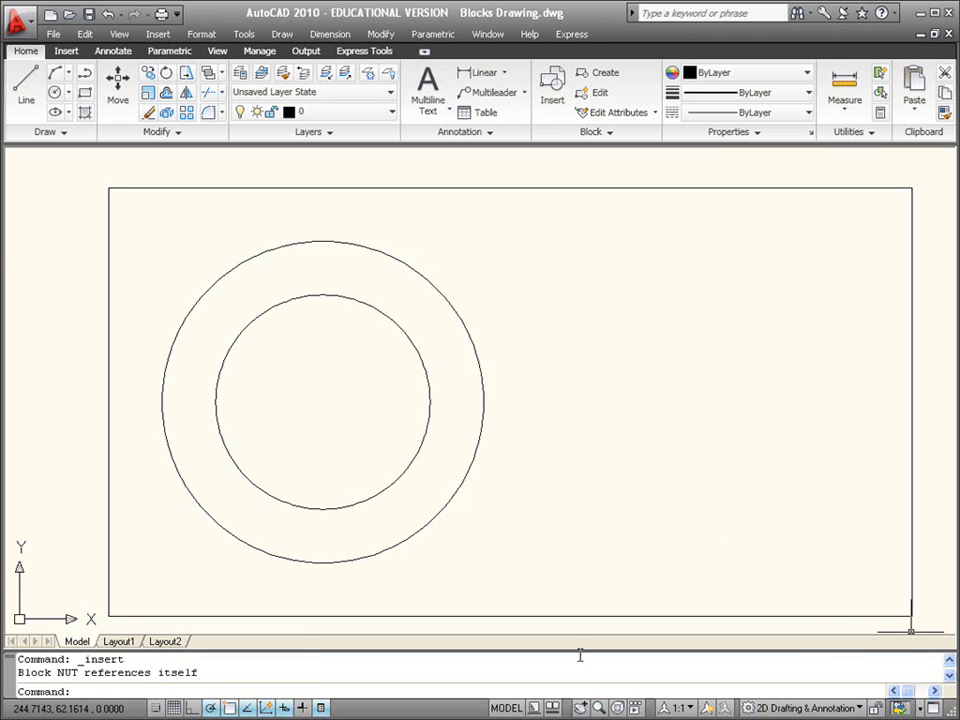
left_click_drag(199, 650, 201, 626)
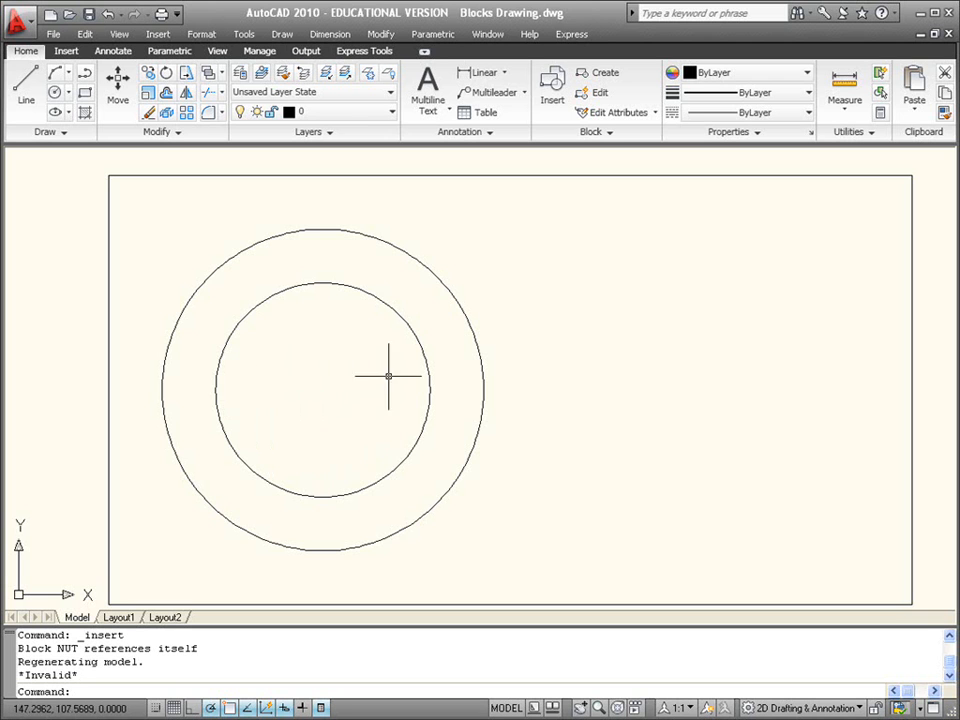
Open the NUT.dwg drawing file.
scroll(455, 380, "down", 3)
scroll(465, 401, "up", 2)
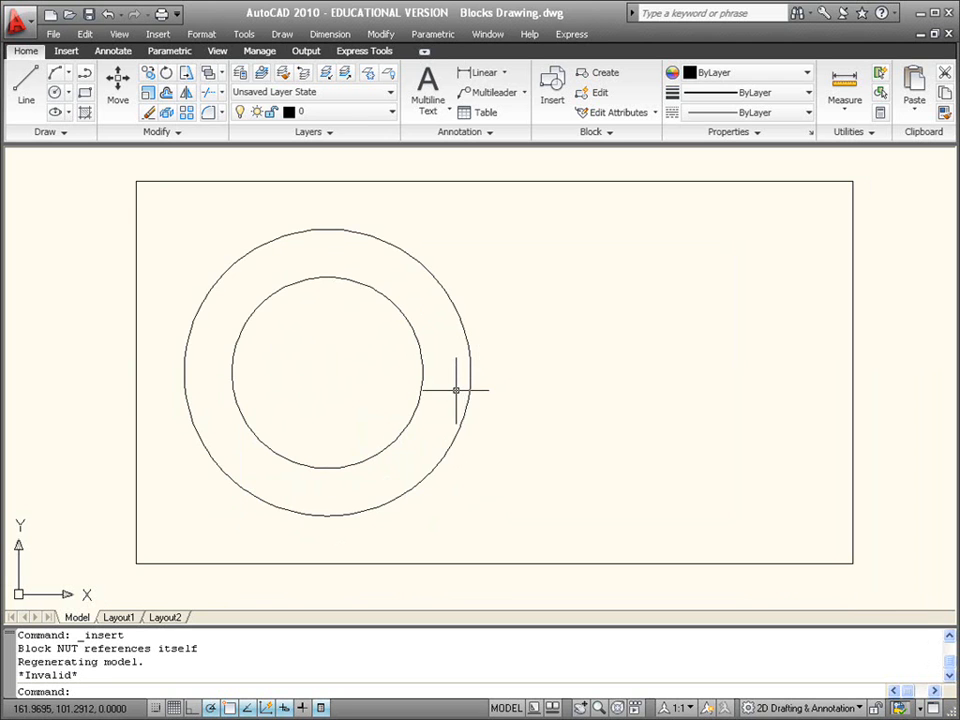
left_click(70, 15)
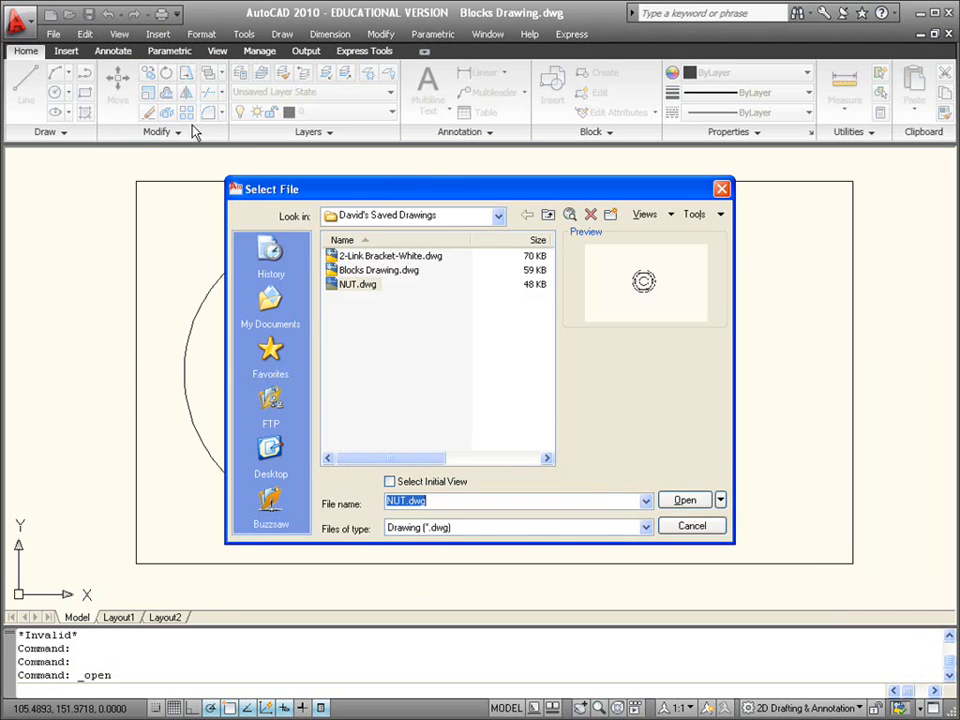
left_click(686, 499)
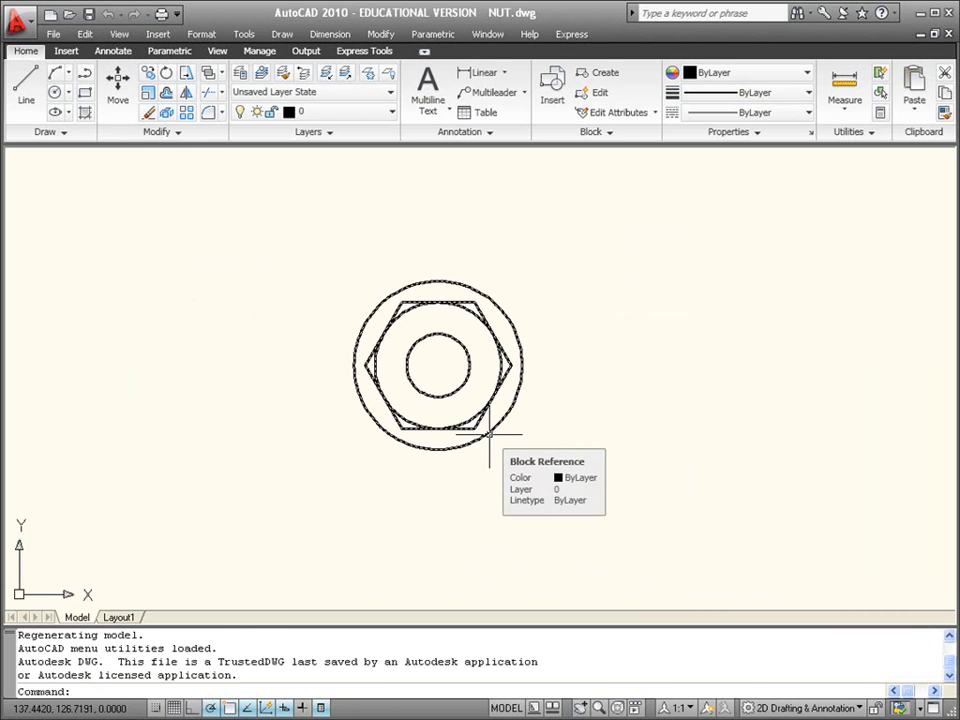
Explode the nut's block reference into separate objects.
middle_click(555, 336)
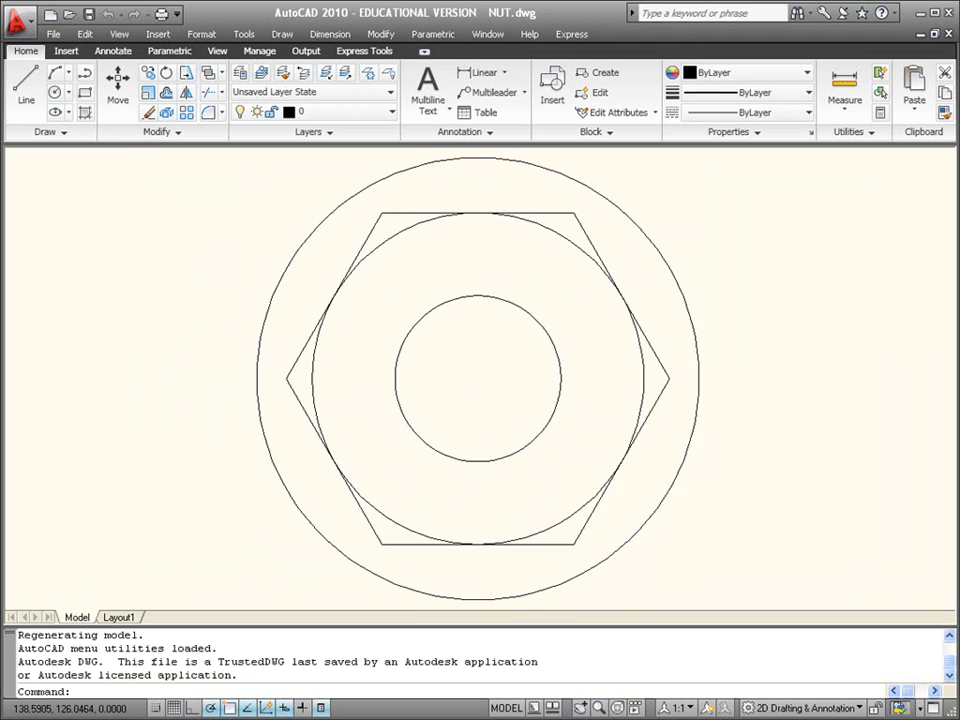
left_click(555, 336)
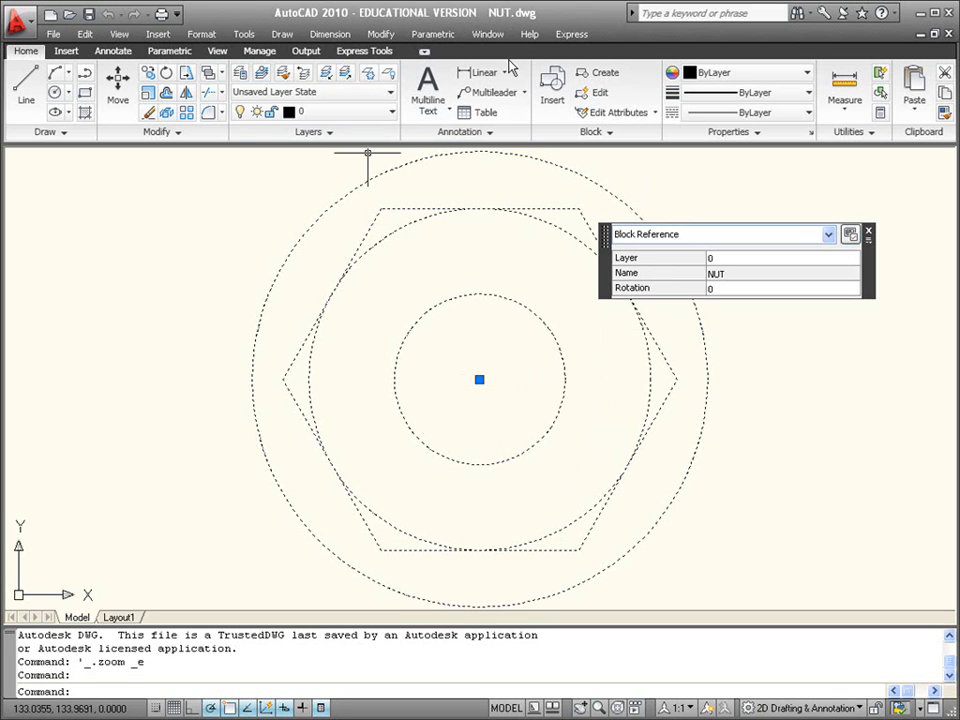
left_click(168, 115)
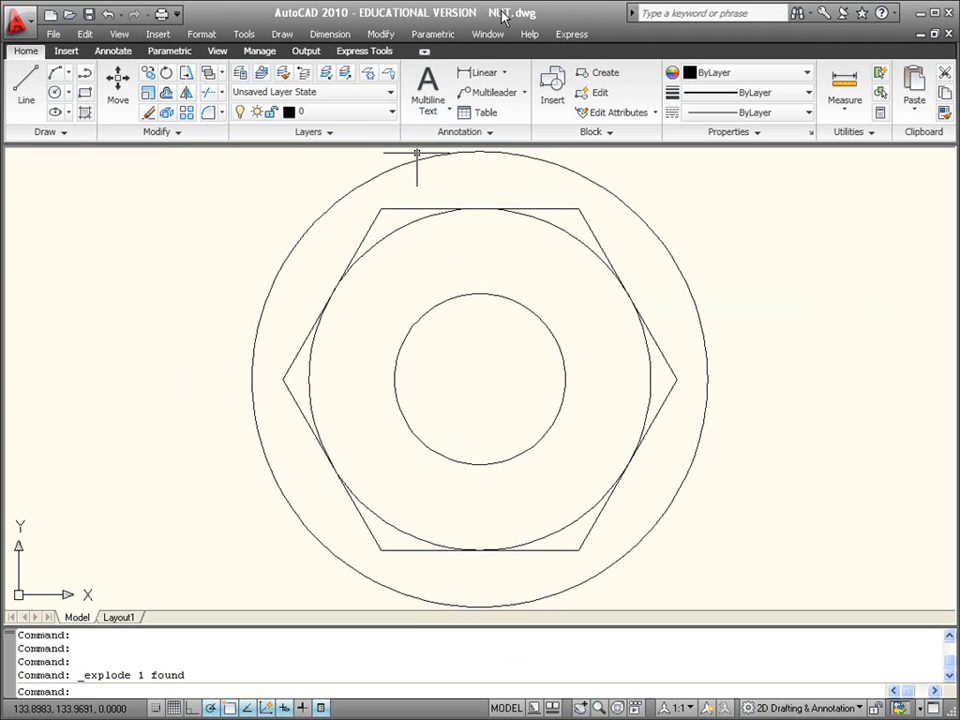
Check which block definition the Insert dialog offers in this drawing, and leave without inserting anything.
left_click(158, 34)
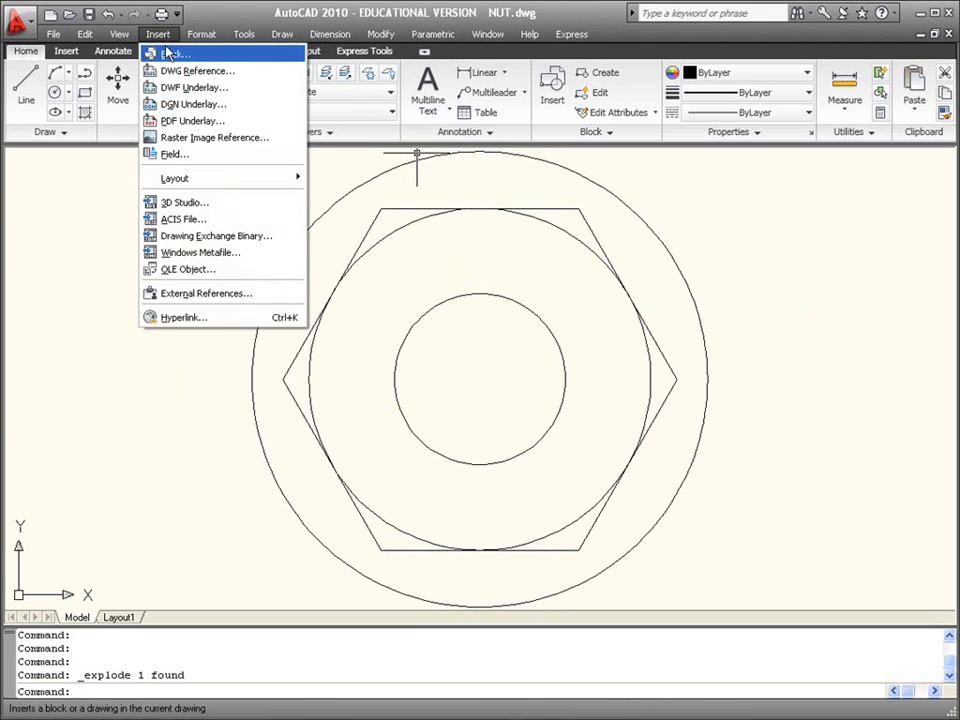
left_click(170, 52)
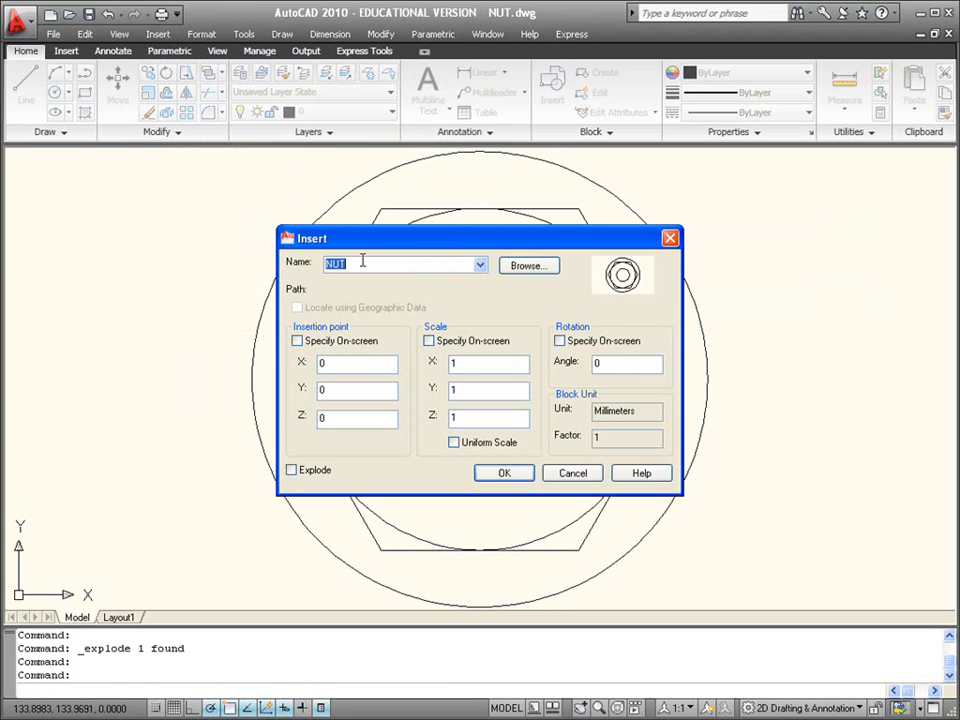
left_click(557, 475)
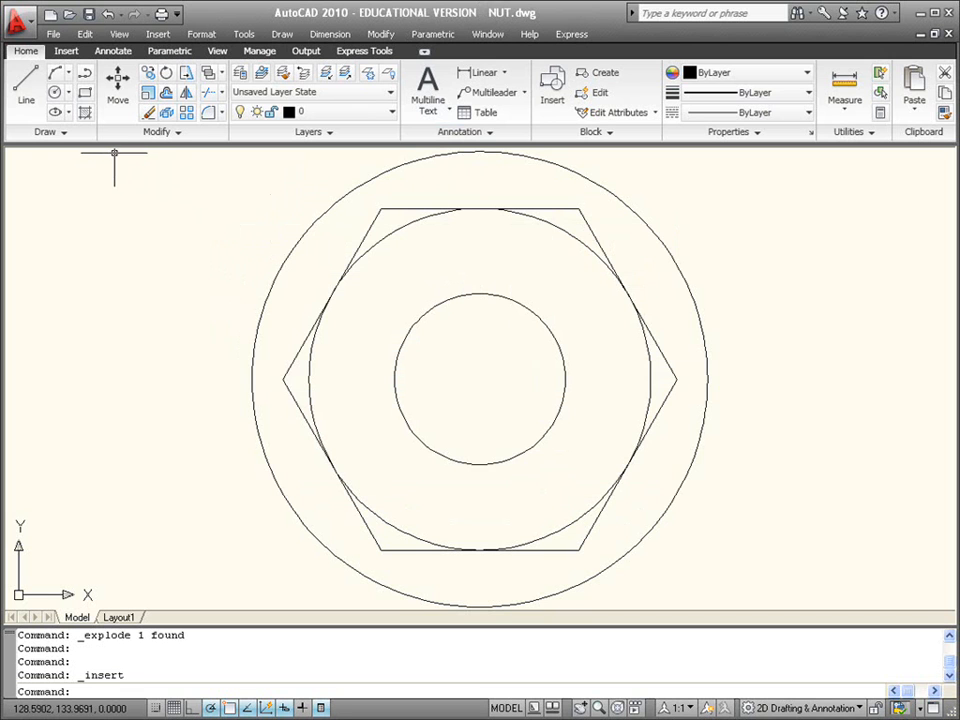
Purge the unused NUT block definition from the drawing, leaving the other named items alone.
left_click(52, 36)
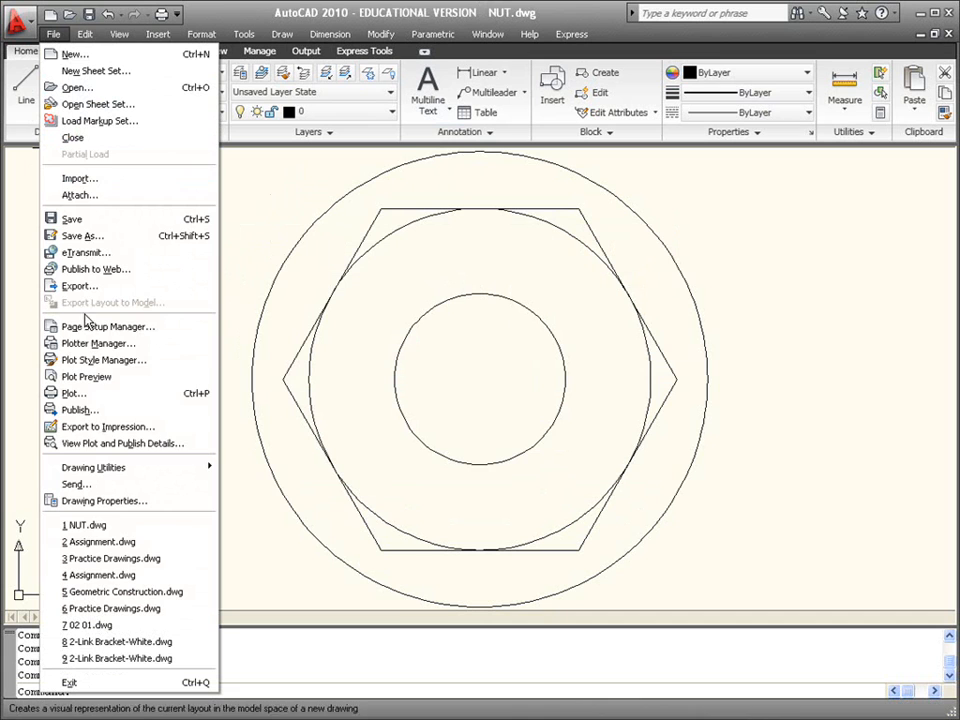
mouse_move(120, 467)
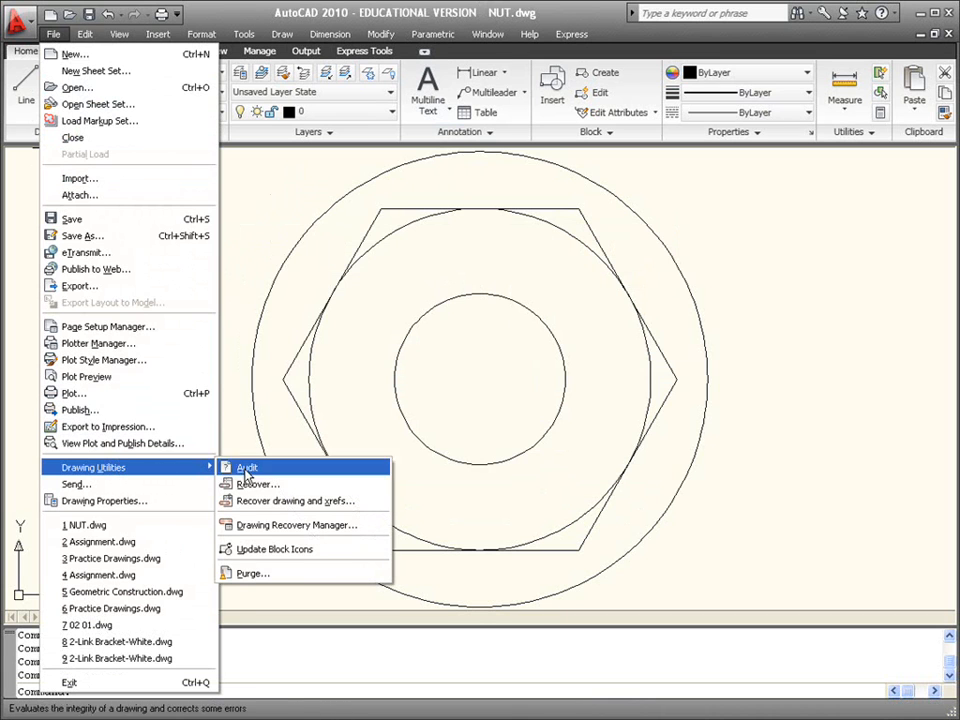
left_click(278, 576)
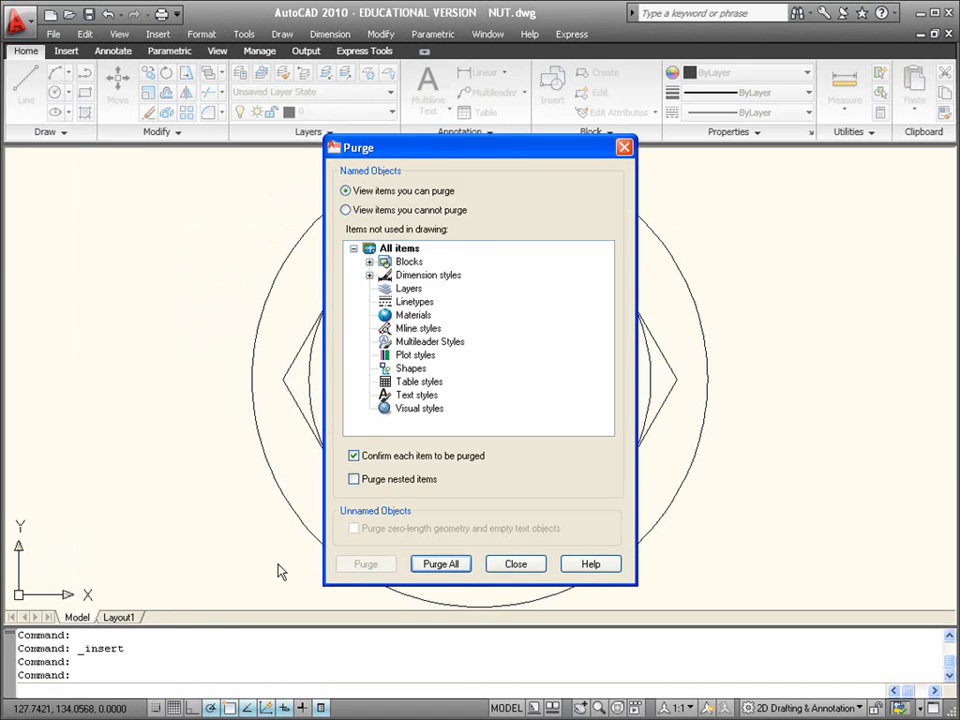
left_click(369, 261)
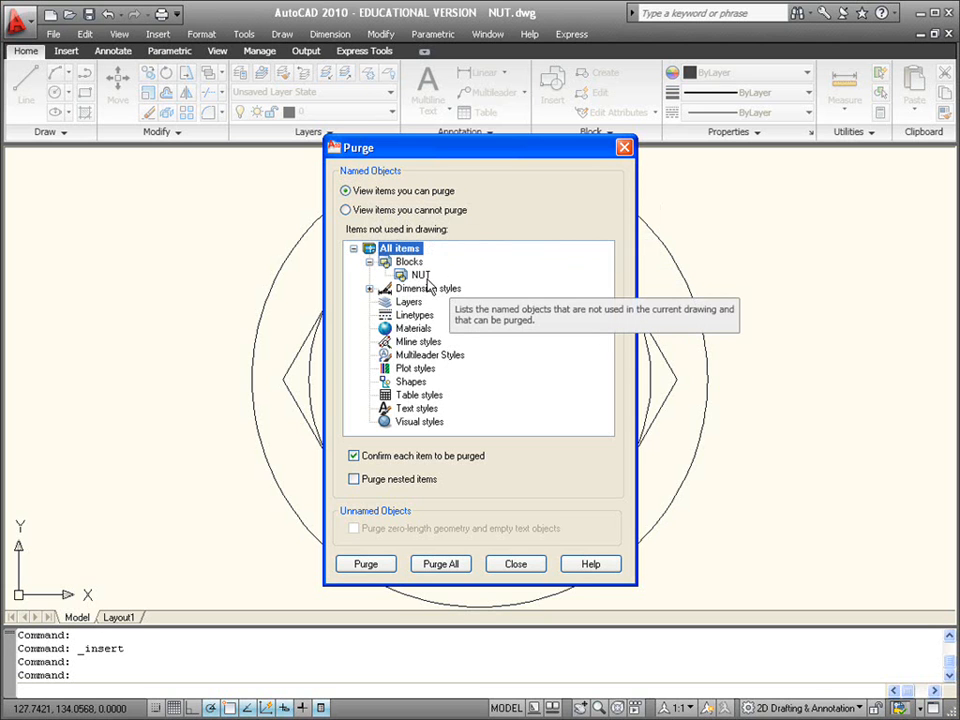
left_click(422, 275)
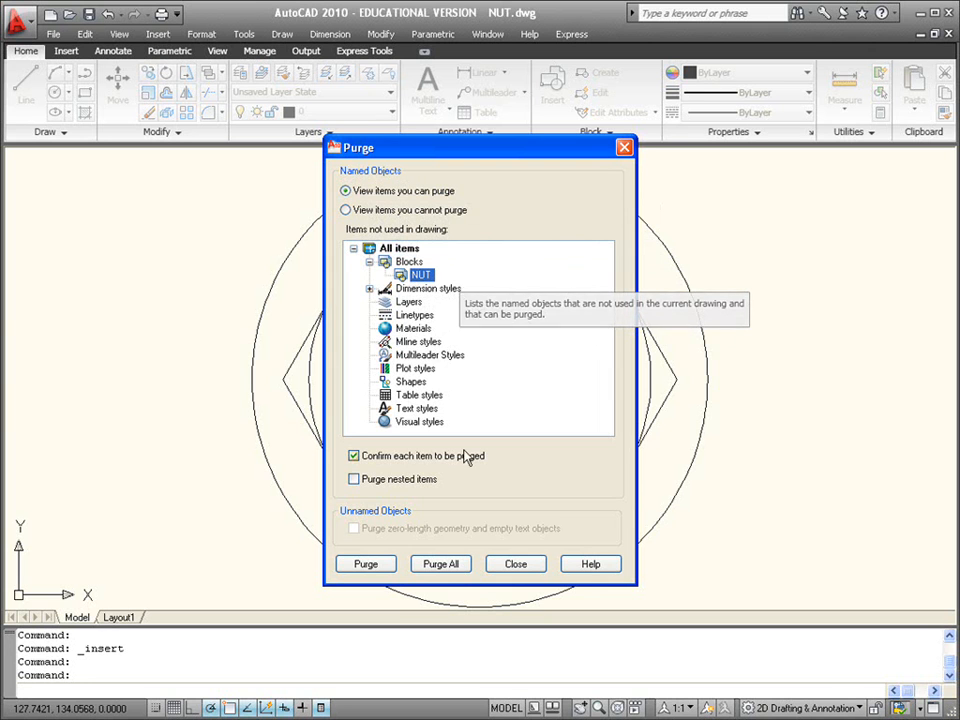
left_click(370, 566)
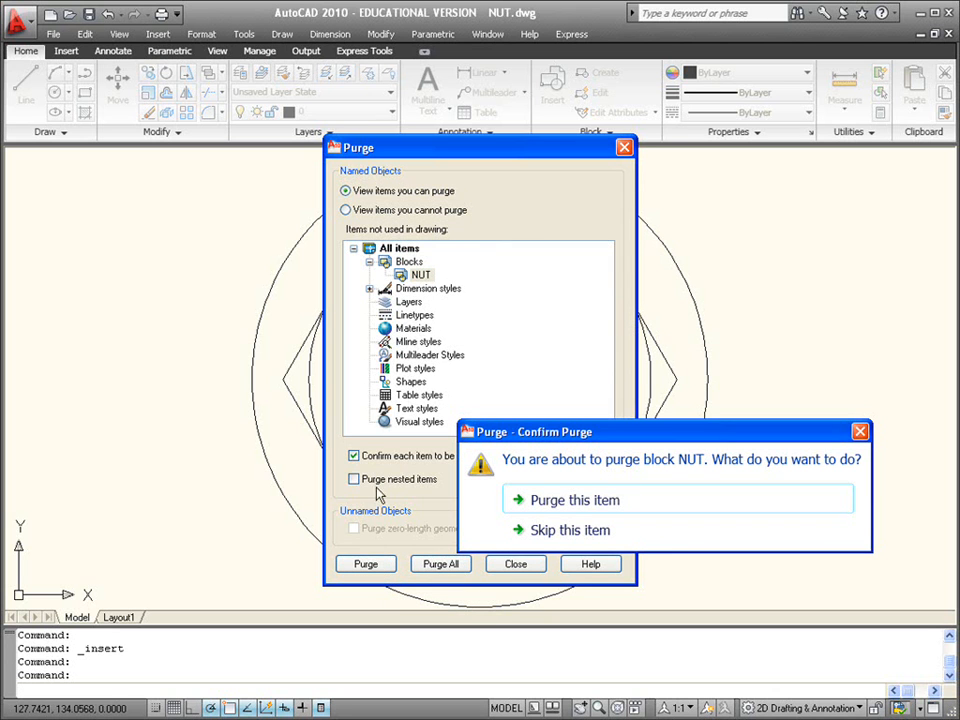
left_click(583, 511)
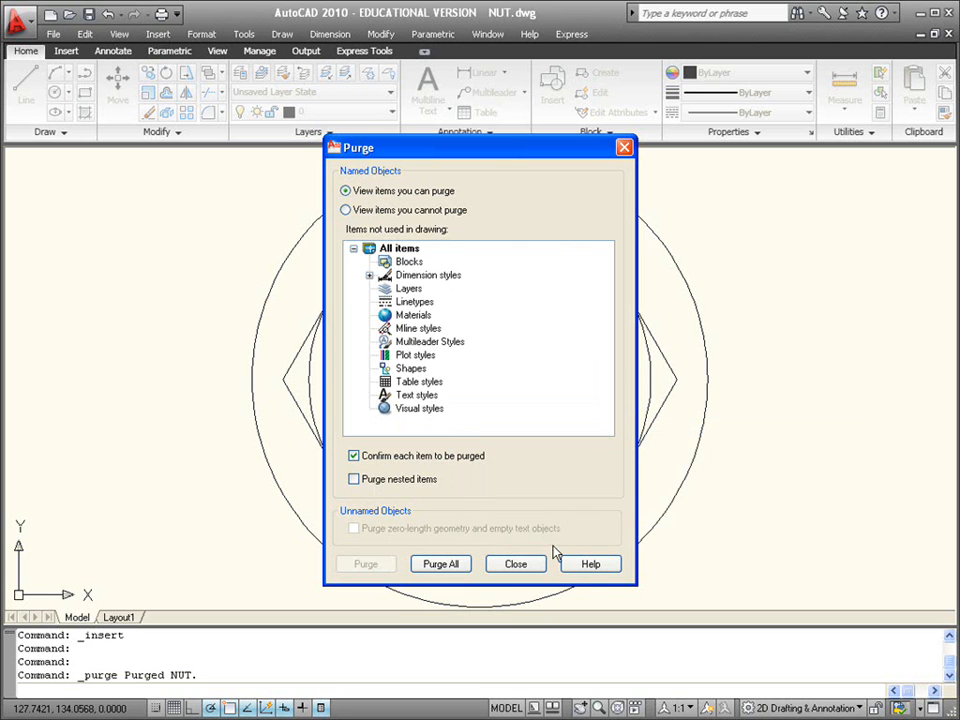
left_click(516, 564)
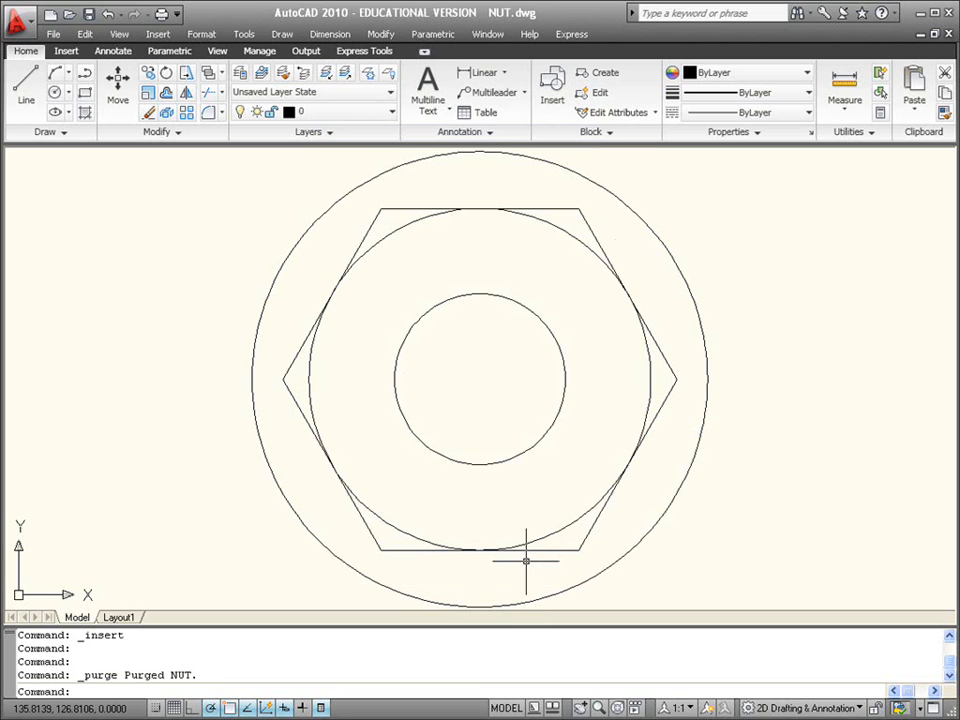
Save NUT.dwg and close it to return to Blocks Drawing.dwg.
left_click(90, 17)
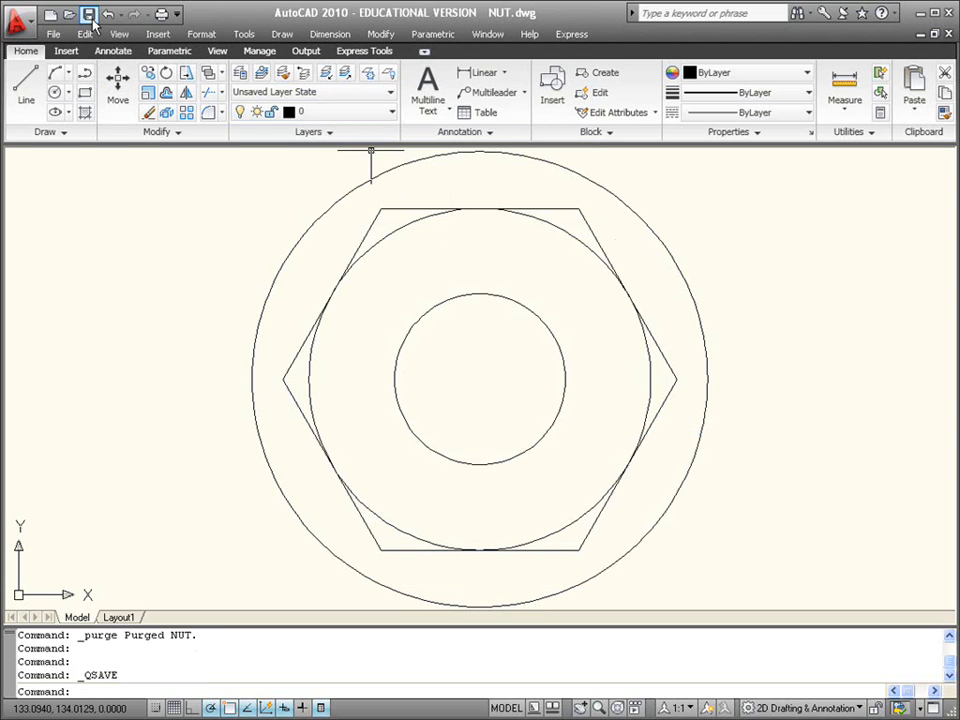
left_click(949, 34)
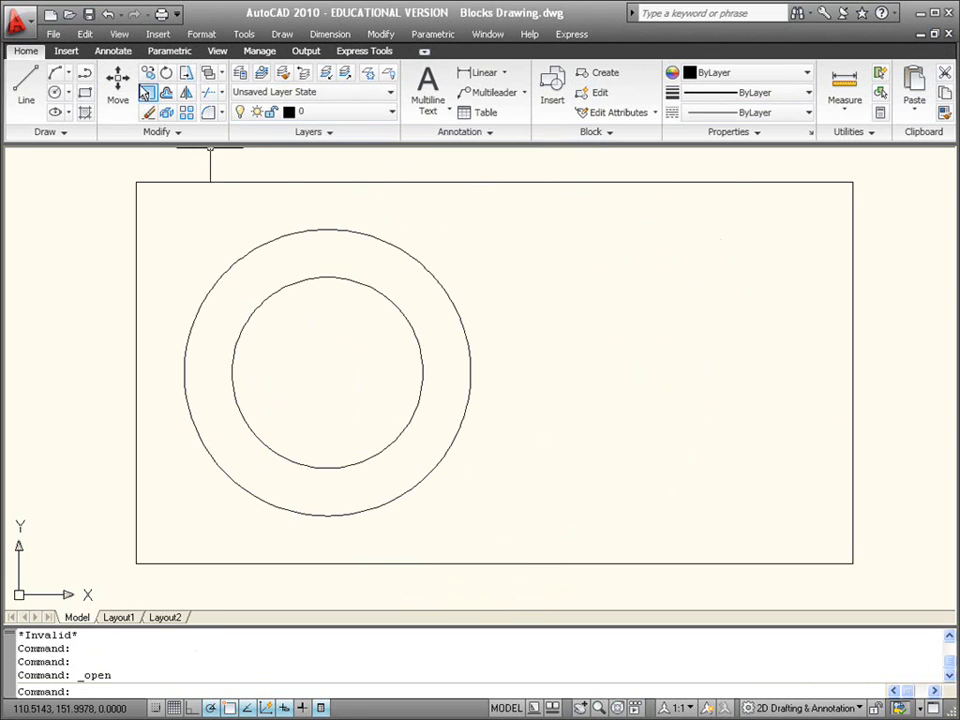
Start inserting a block and choose the saved NUT.dwg file as its source.
left_click(152, 35)
left_click(170, 54)
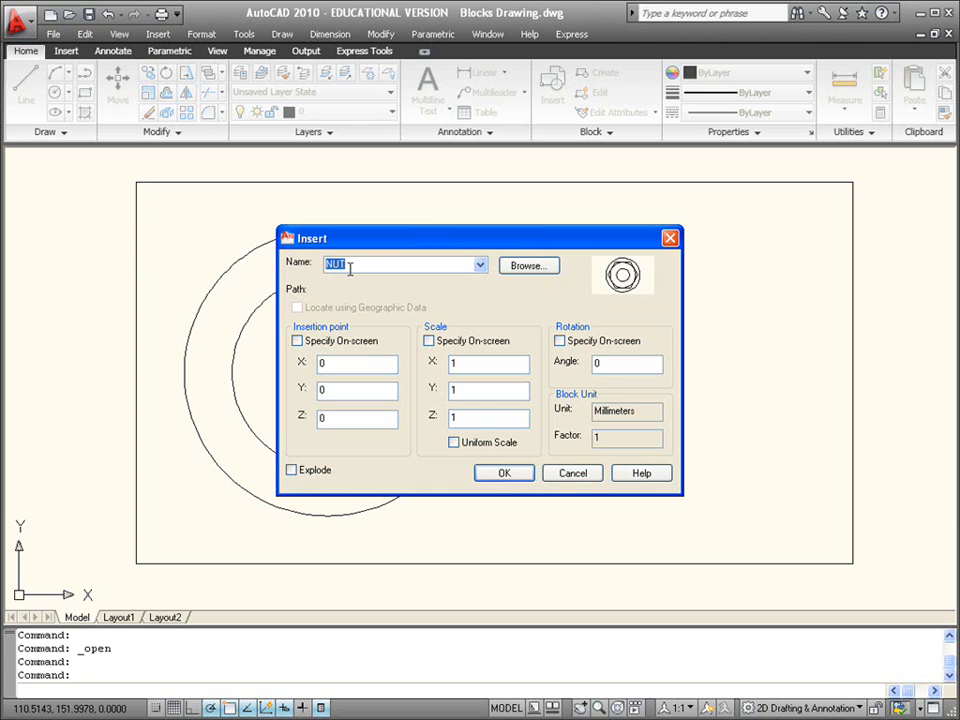
left_click(530, 266)
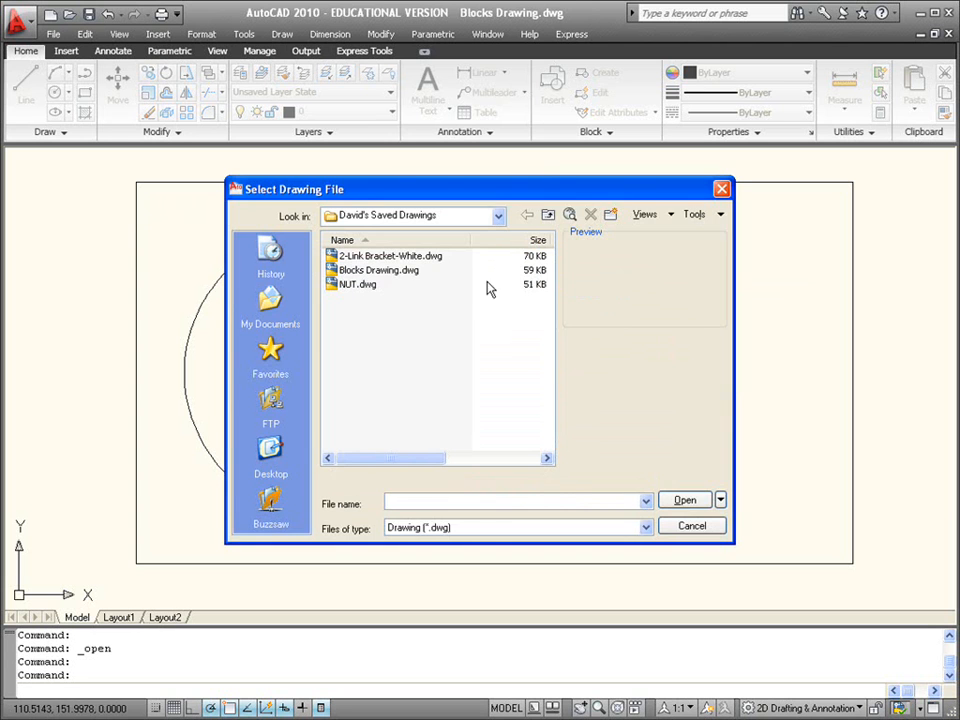
left_click(358, 285)
left_click(680, 501)
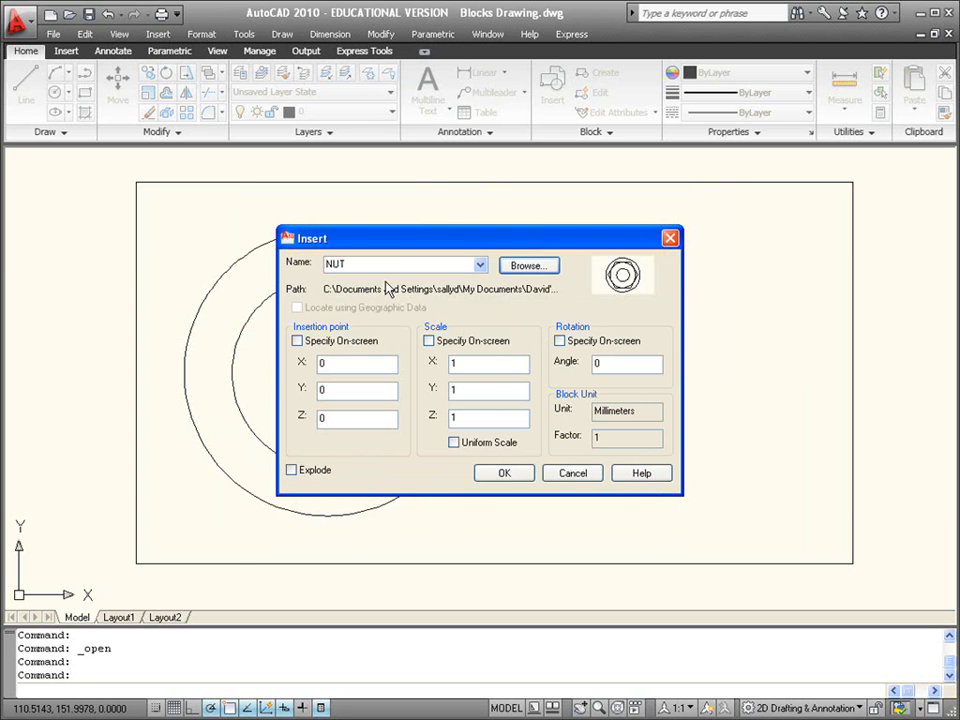
Insert the nut at X 135, Y 130, redefining the existing NUT block, and check the placed block reference.
left_click(318, 343)
left_click(320, 344)
double_click(321, 364)
type("135")
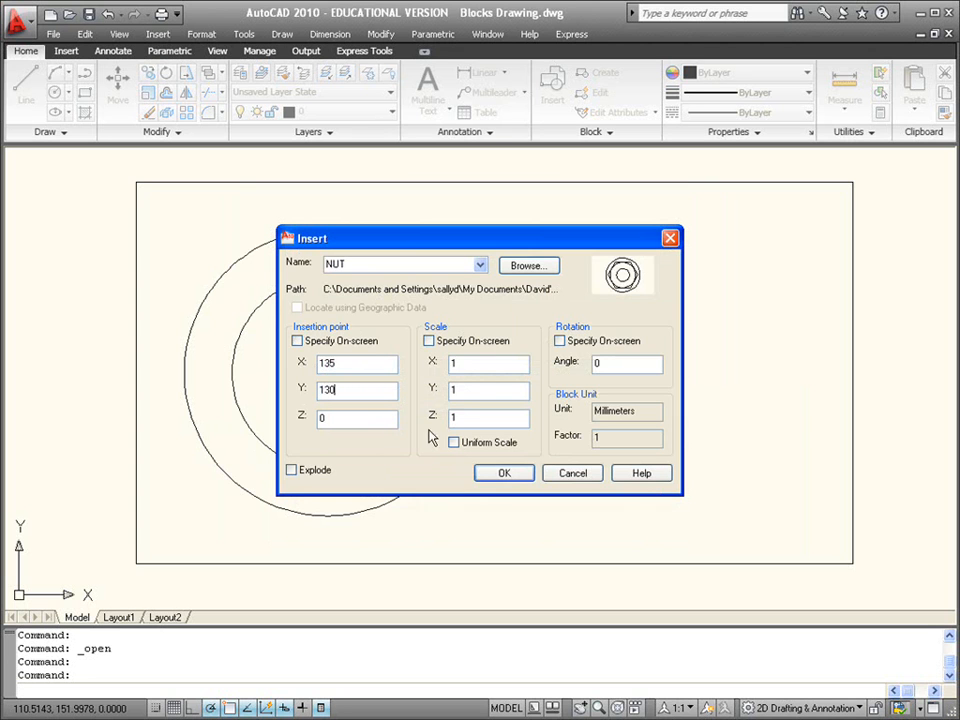
left_click(519, 480)
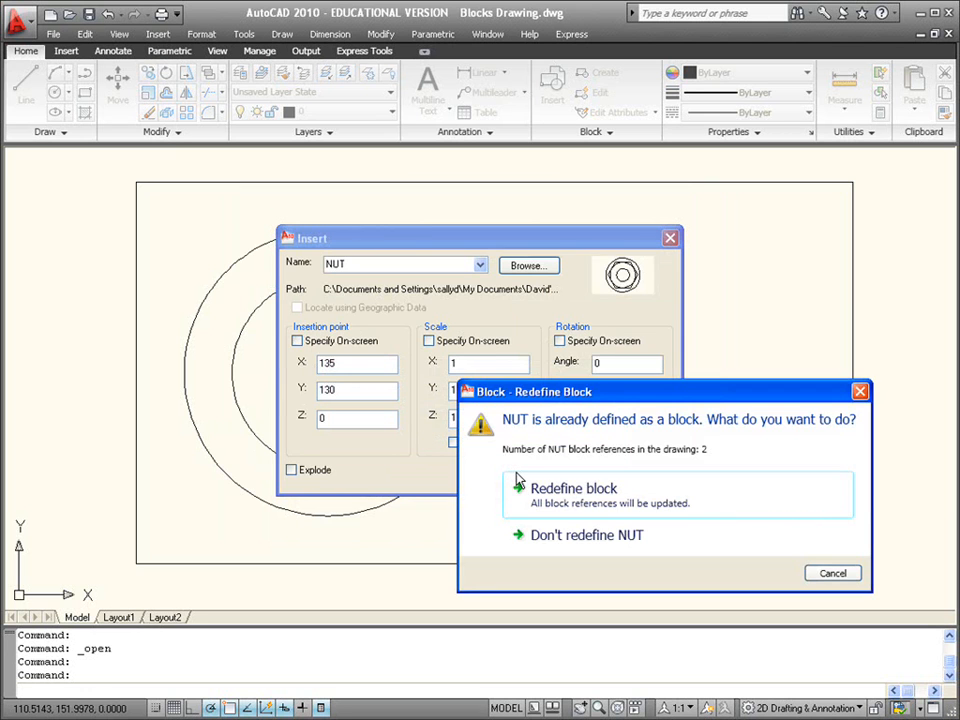
left_click(596, 503)
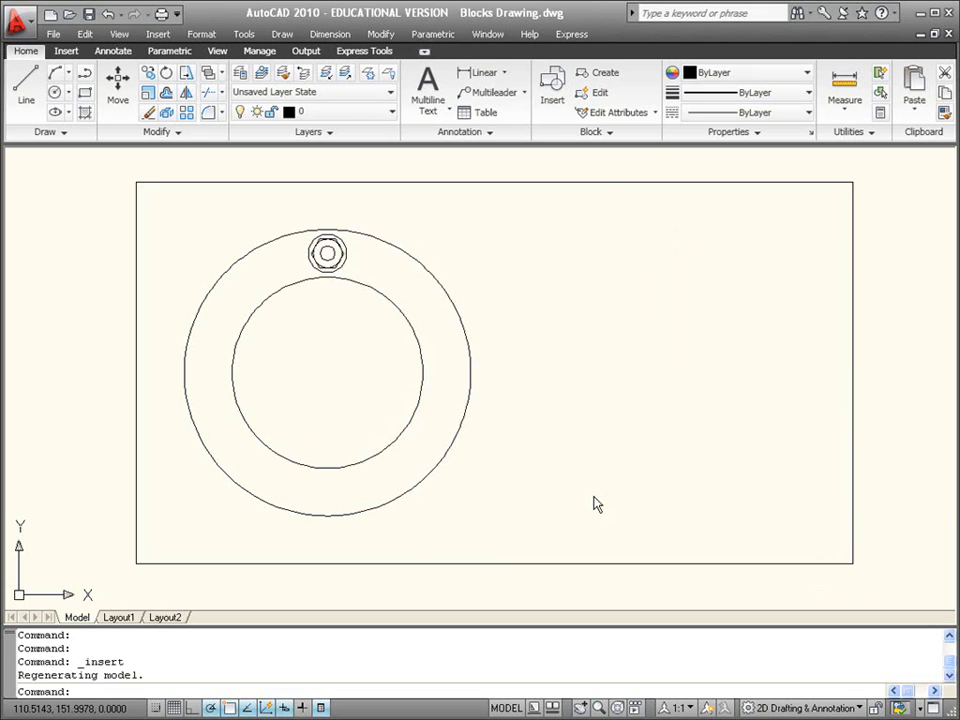
left_click(338, 260)
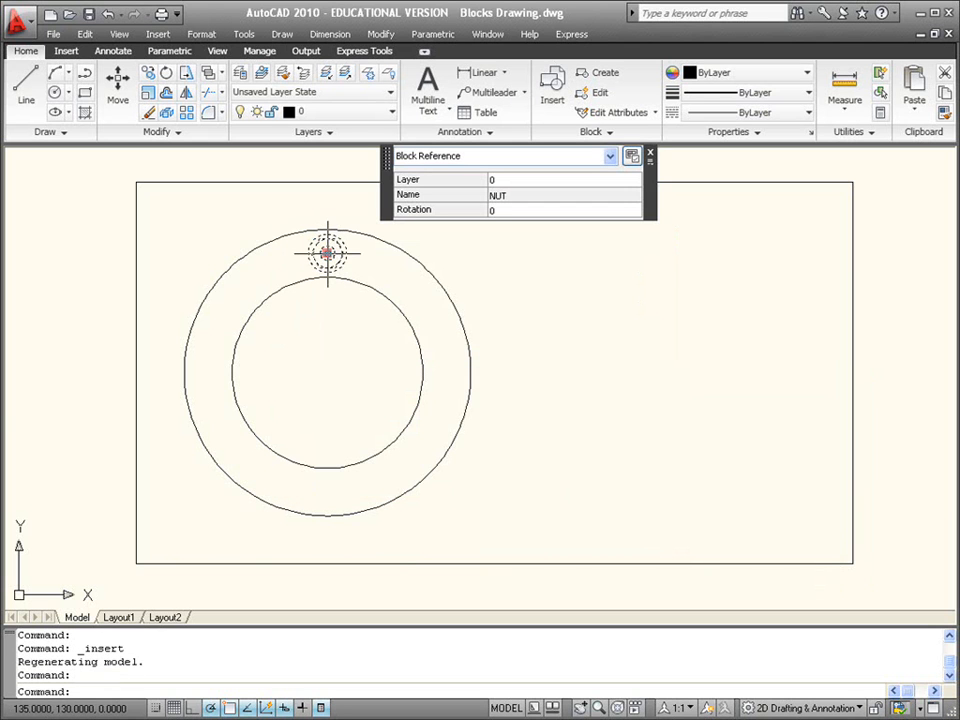
key("Escape")
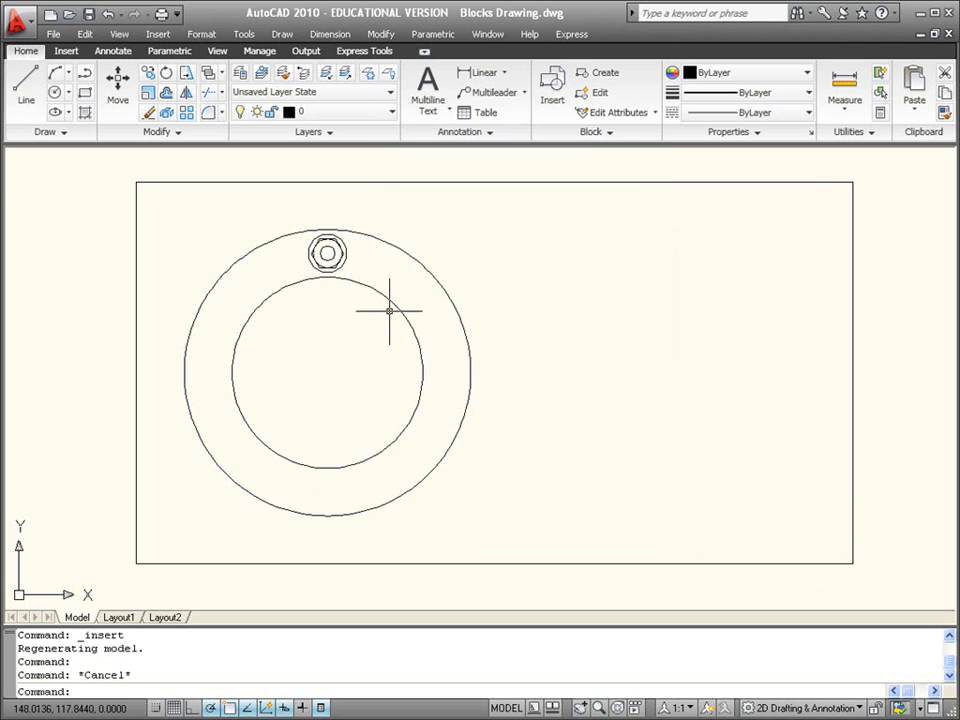